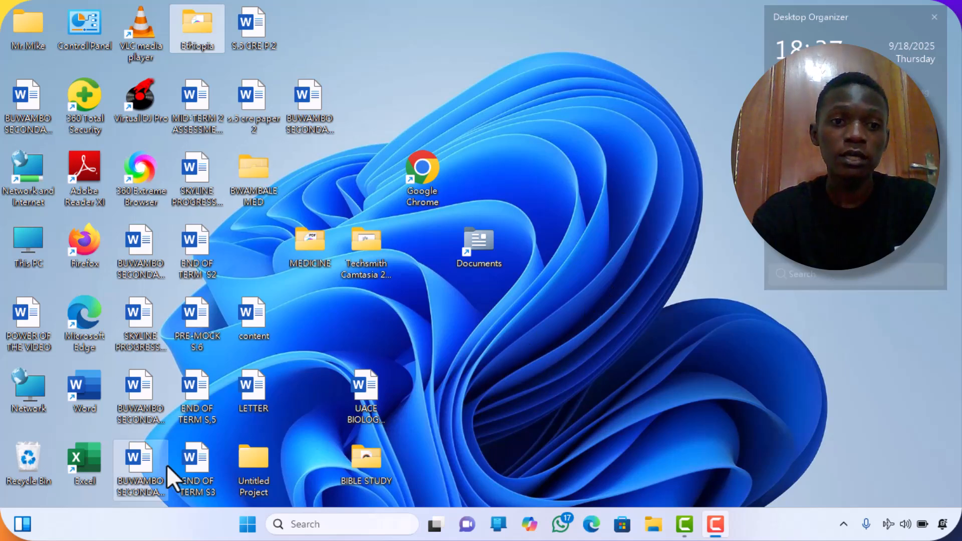
Launch Excel and open the recent MARKS workbook.
double_click(90, 474)
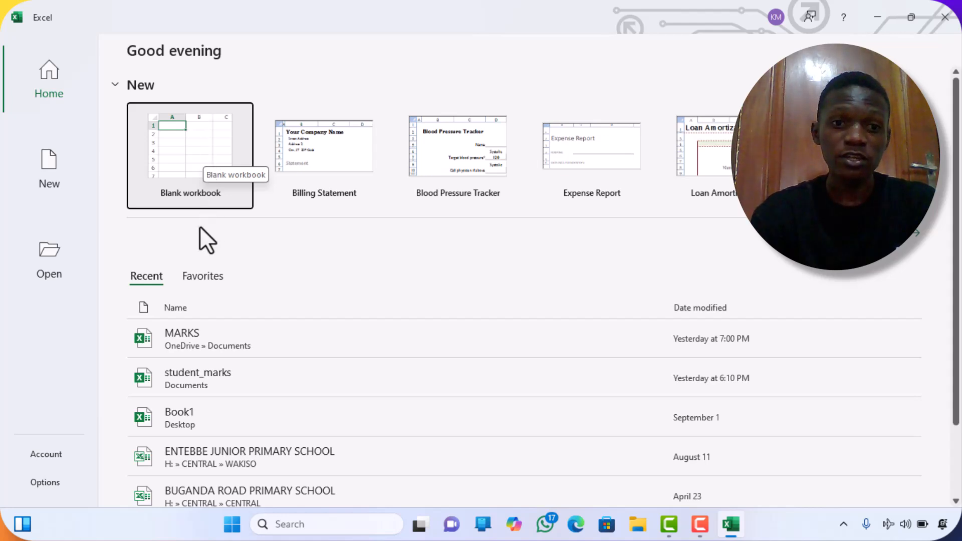
click(299, 329)
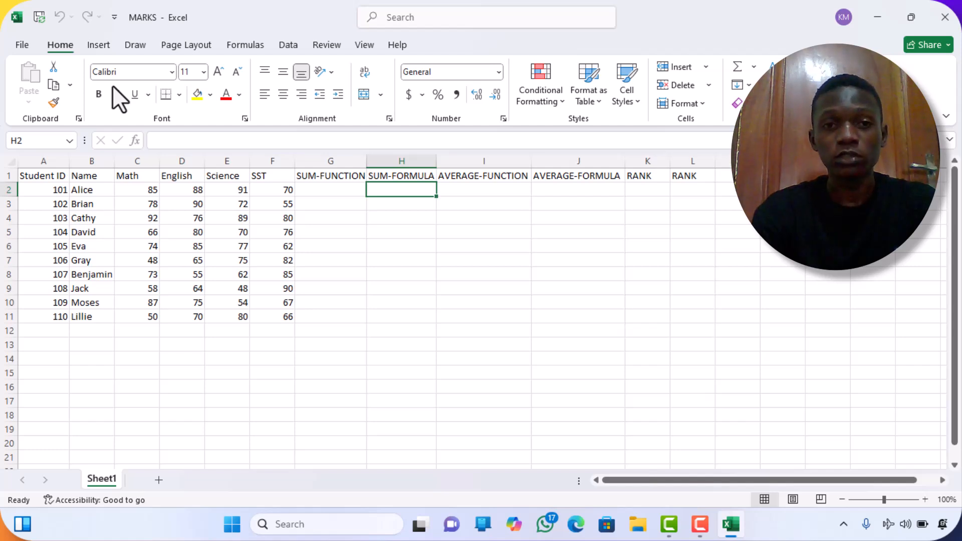
Browse the ribbon tabs and the student marks table's rows and columns.
click(98, 45)
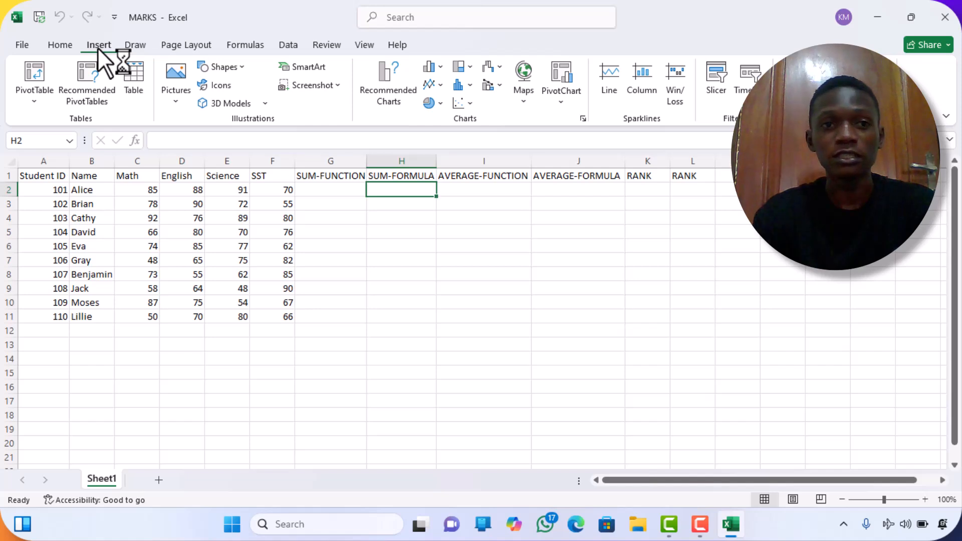
click(131, 46)
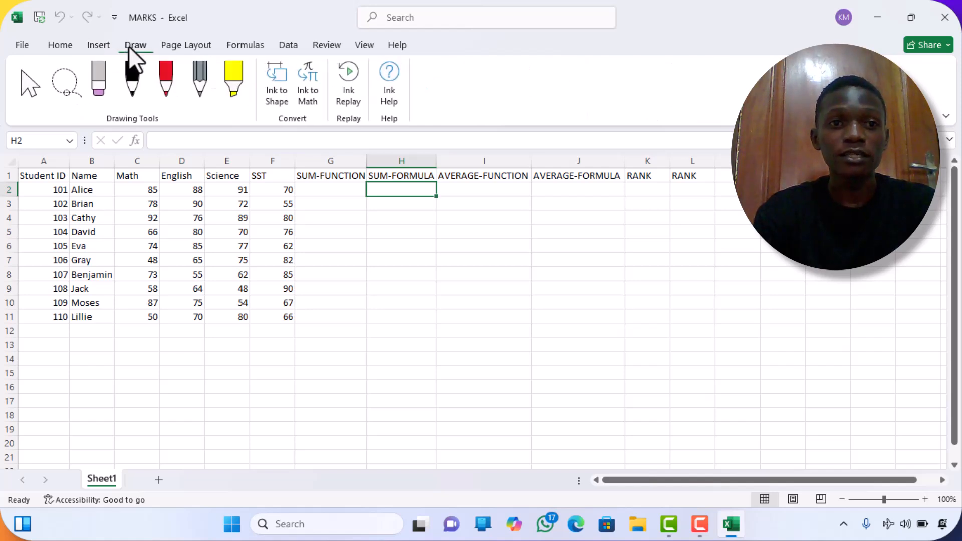
click(62, 44)
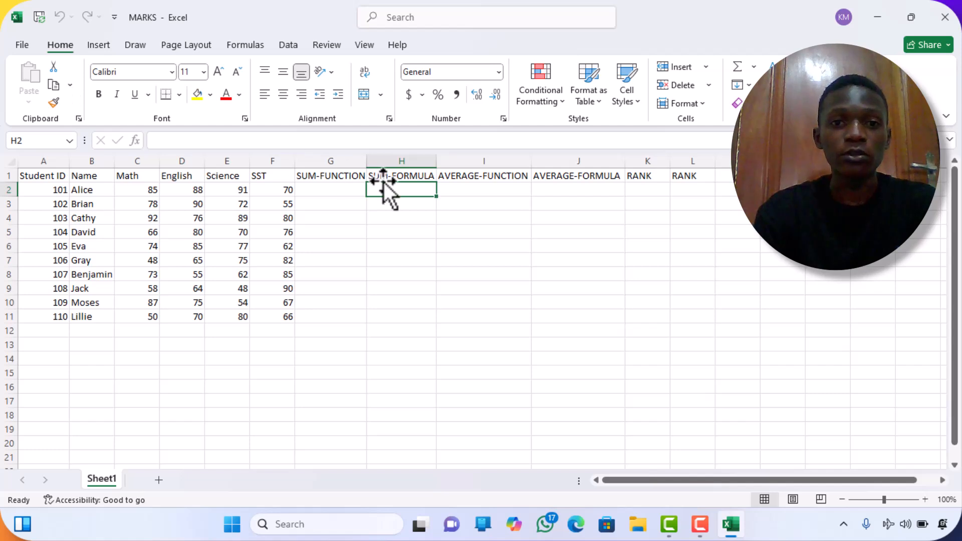
click(359, 219)
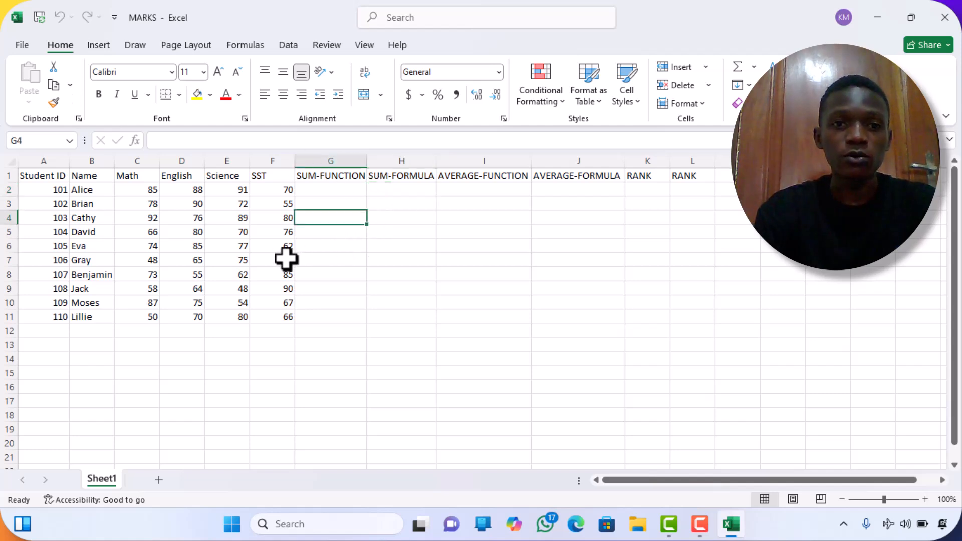
click(8, 176)
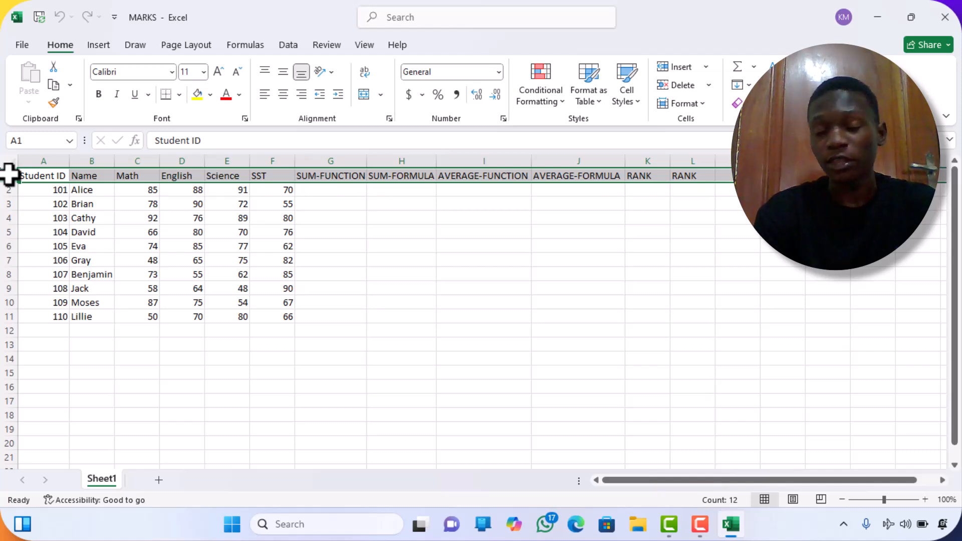
click(92, 162)
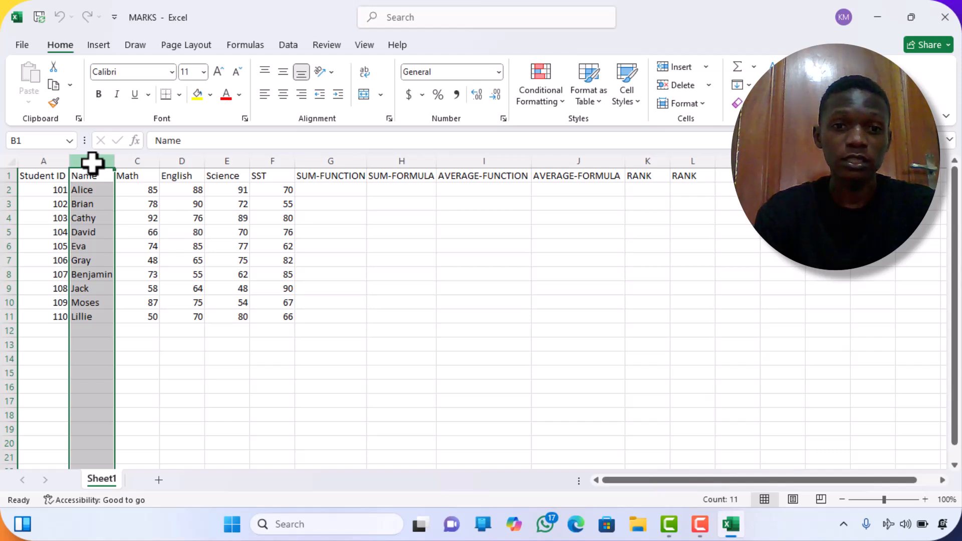
click(394, 234)
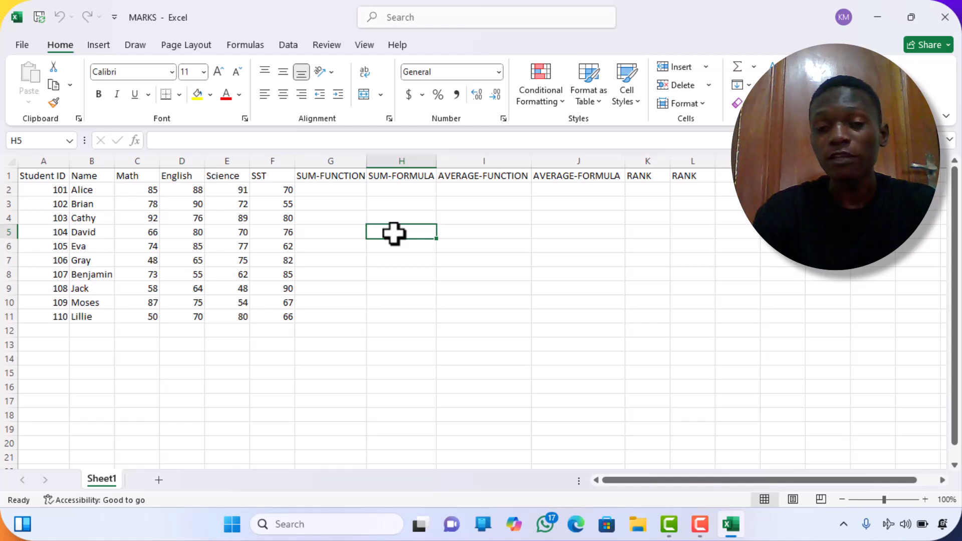
text(bmn65)
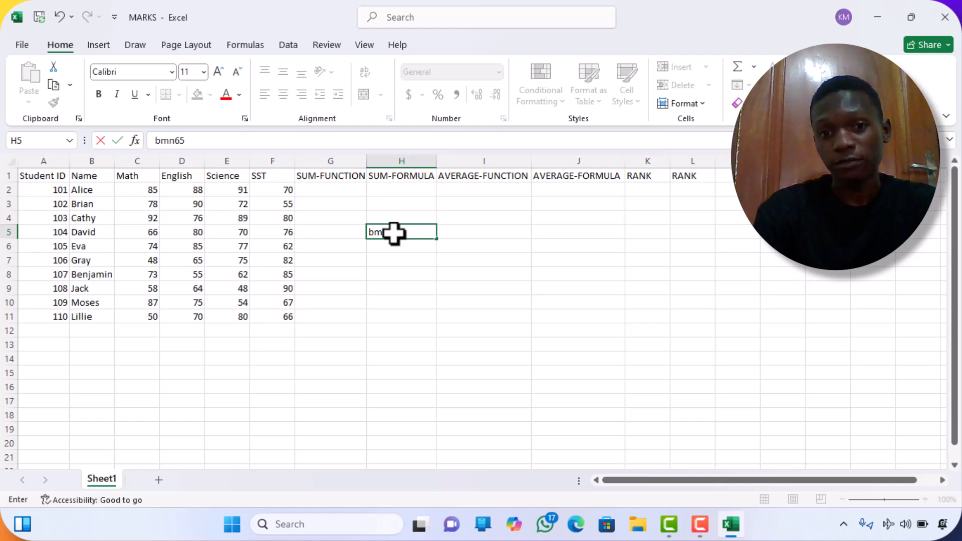
key(BackSpace)
key(BackSpace)
key(BackSpace)
key(BackSpace)
key(BackSpace)
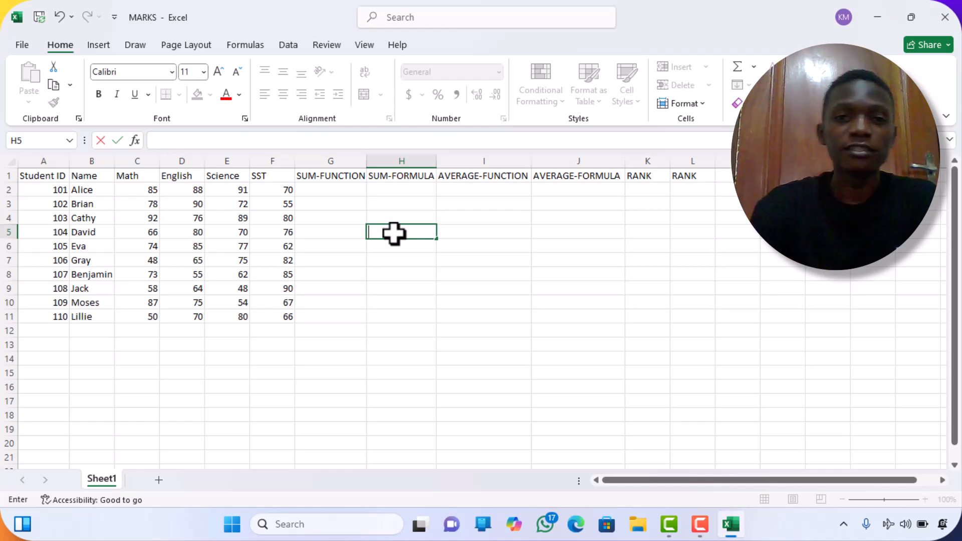
click(331, 189)
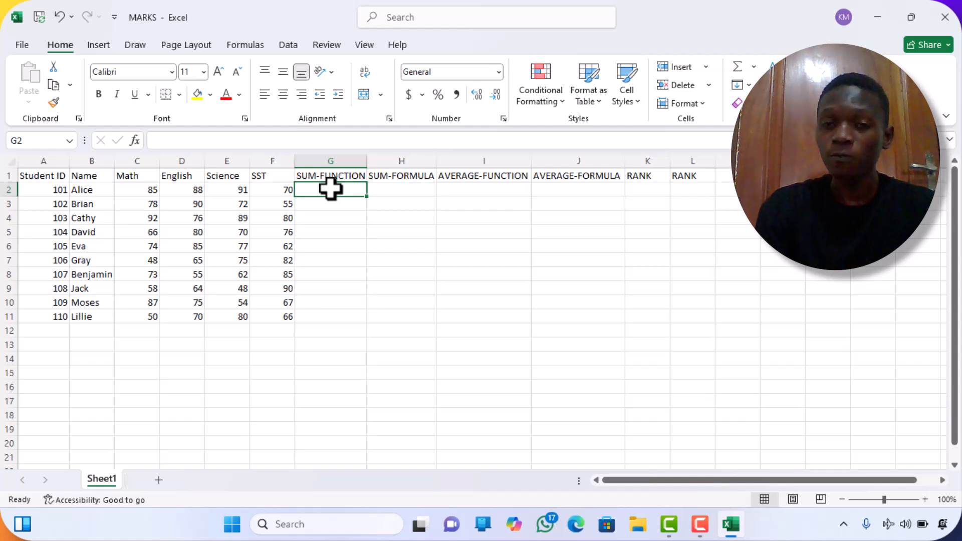
Enter the formula =(C2+D2+E2+F2) in H2 and fill it down through H11.
click(389, 189)
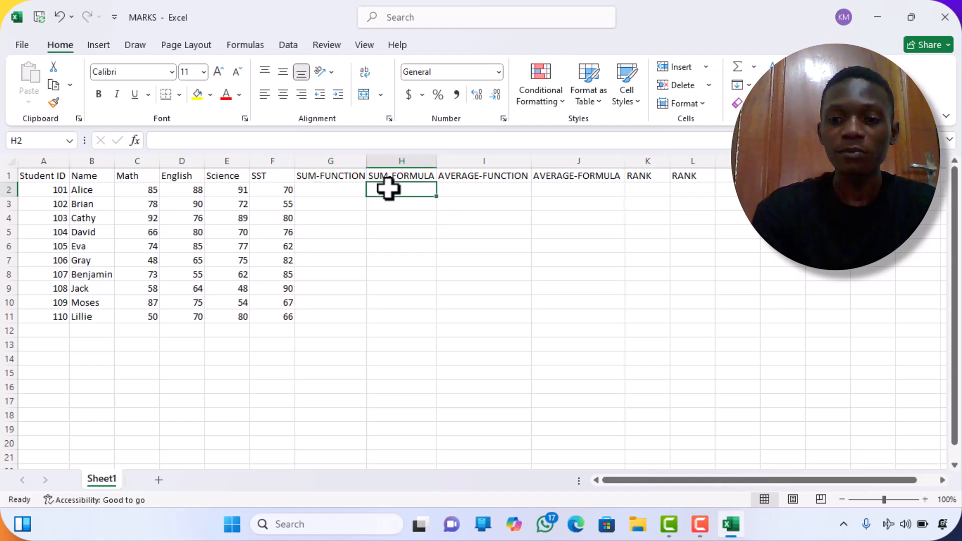
text(=)
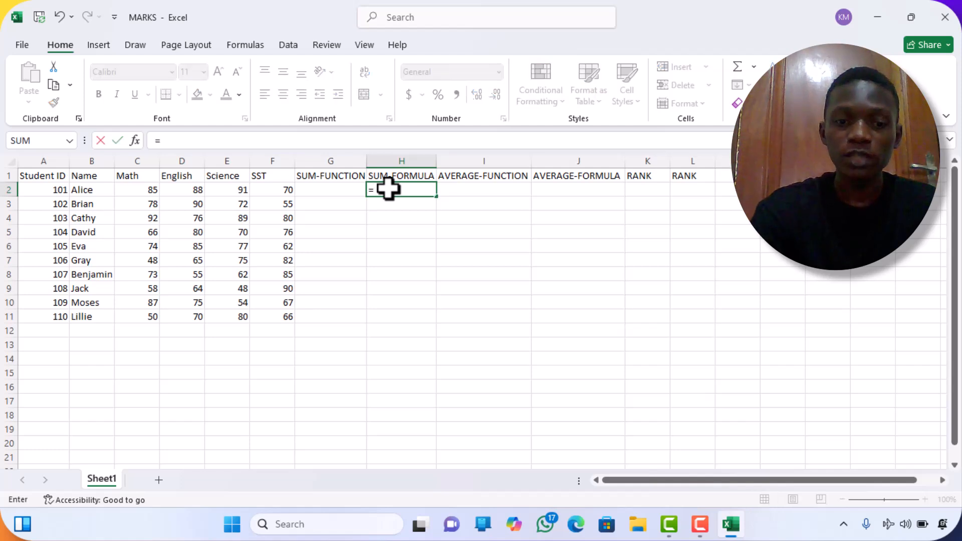
text(()
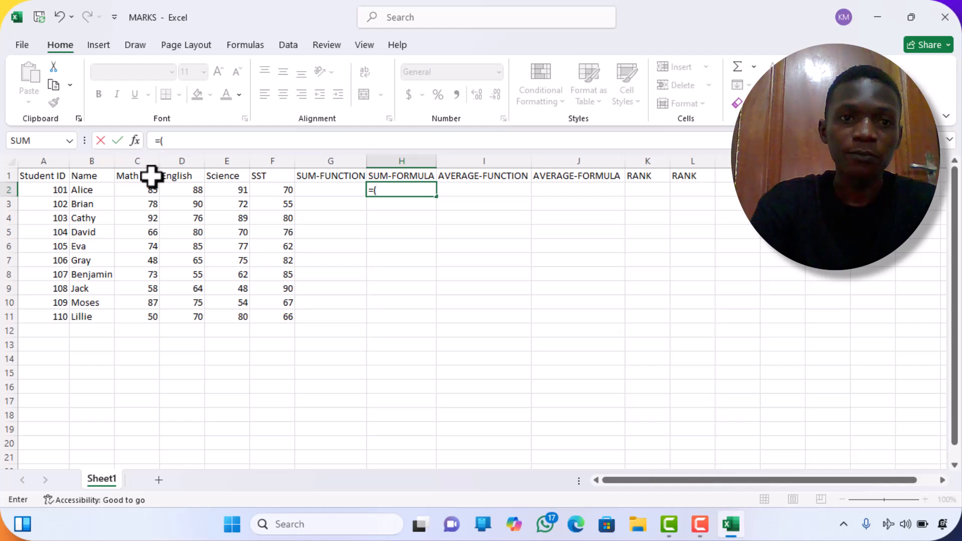
click(145, 191)
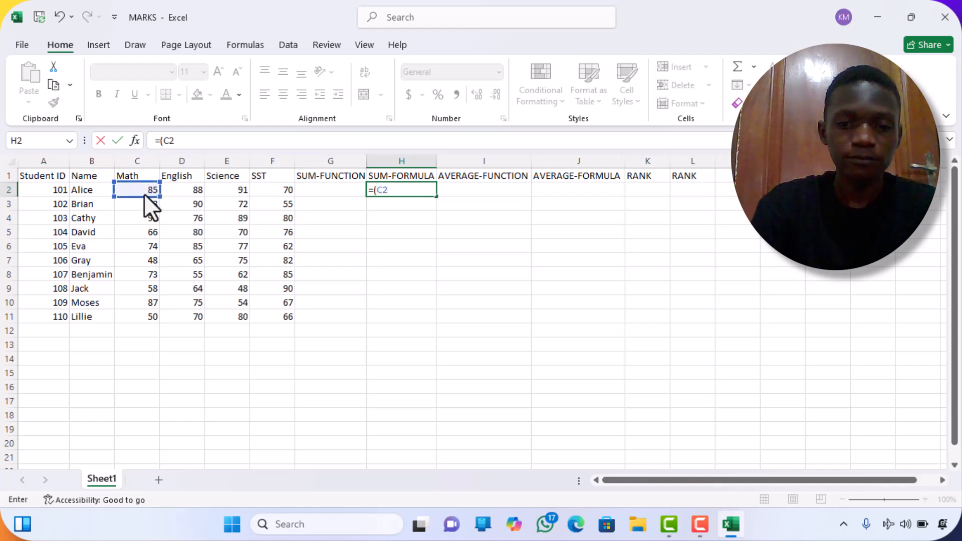
text(+)
click(175, 192)
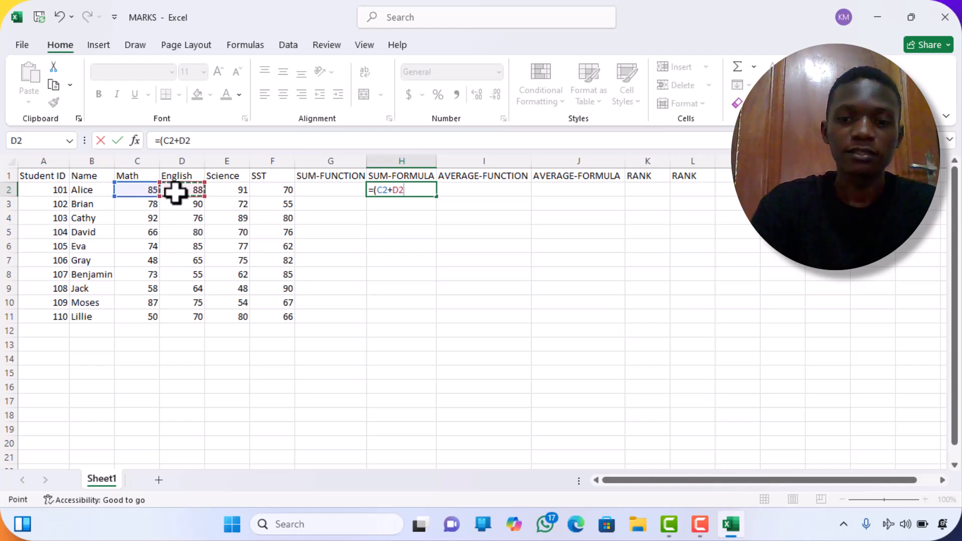
text(+)
click(218, 190)
text(+)
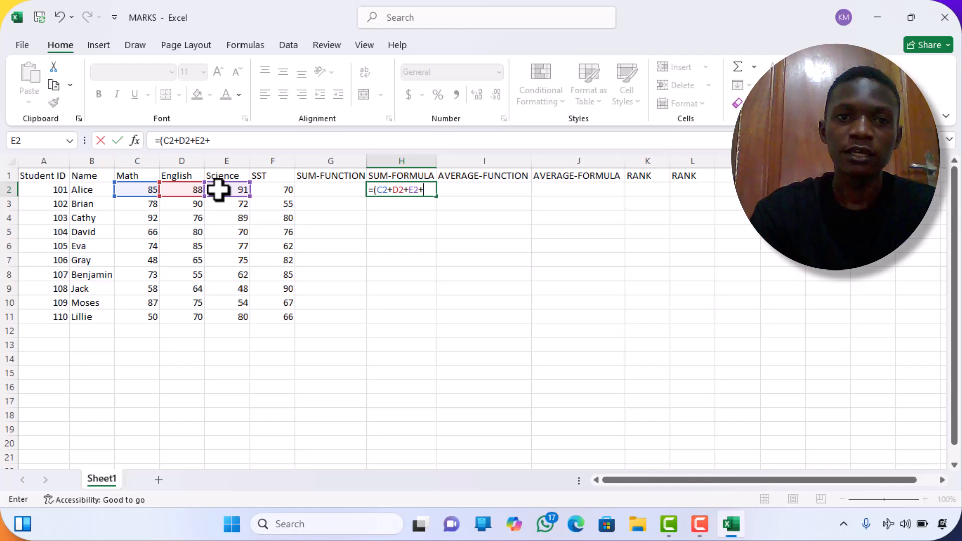
click(279, 190)
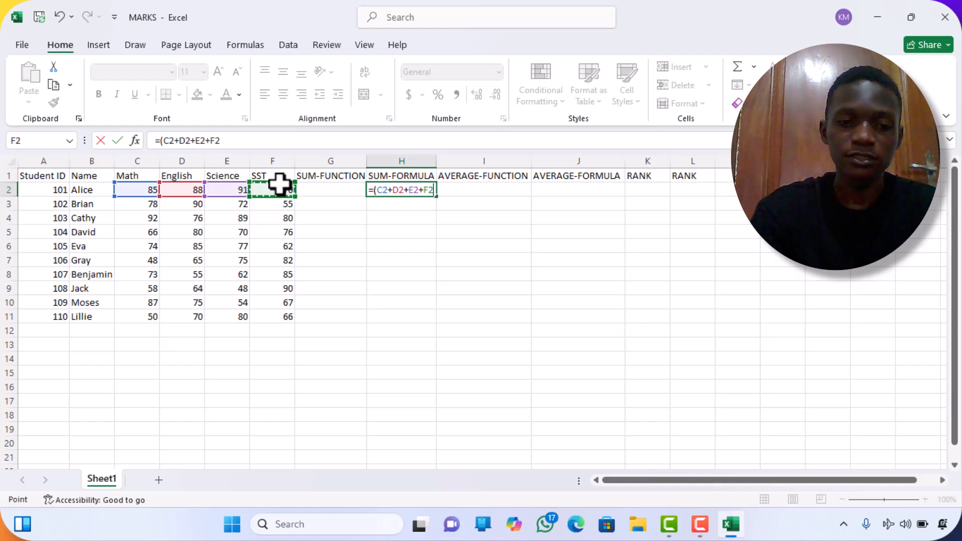
text())
key(Return)
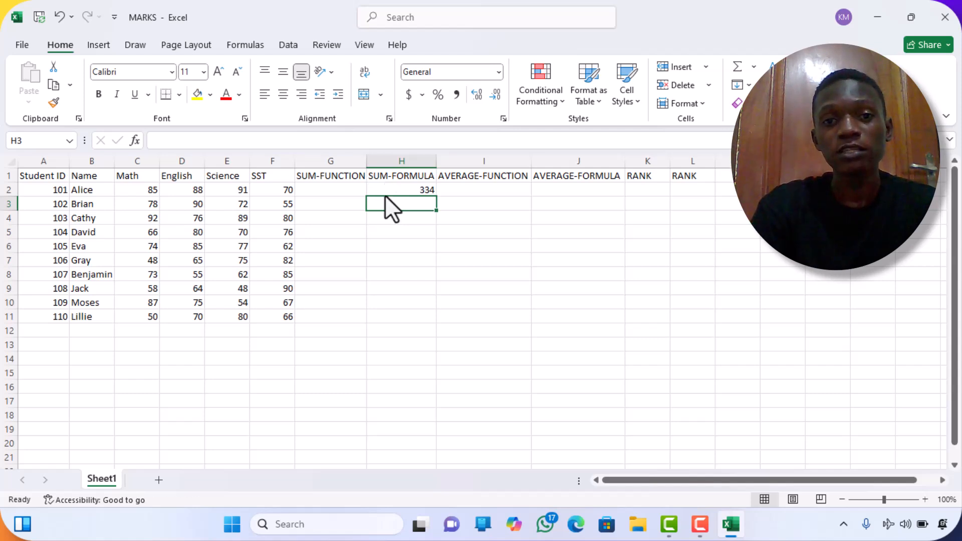
click(398, 190)
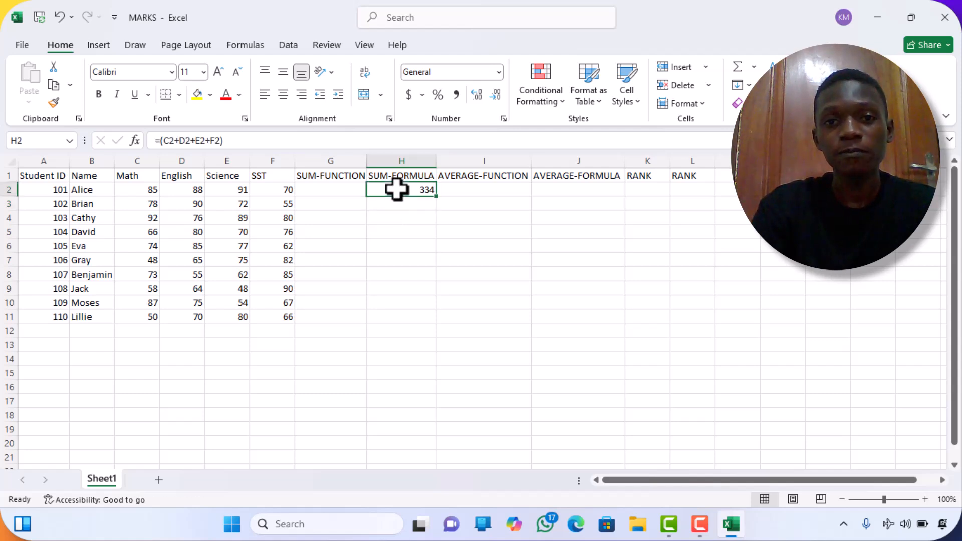
double_click(441, 197)
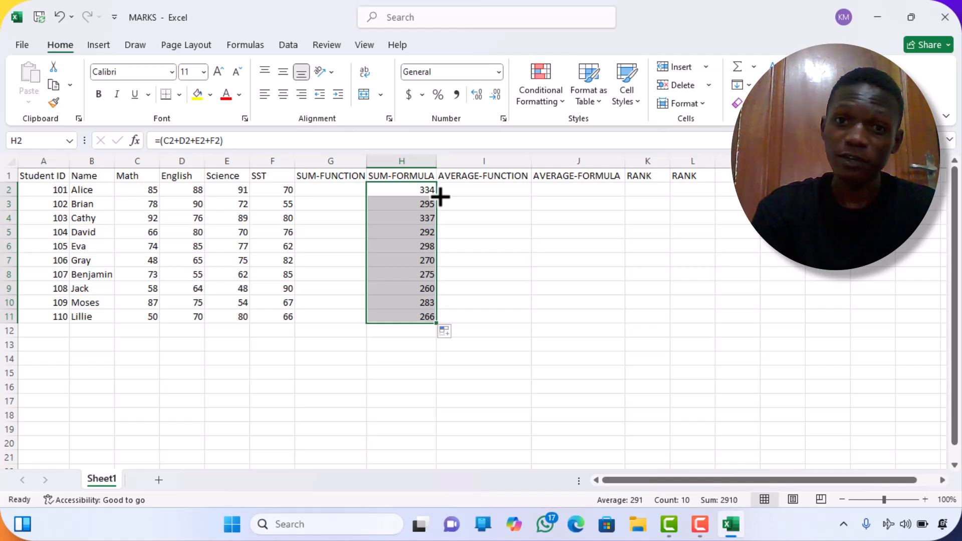
Enter =SUM(C2:F2) in G2 and fill it down through G11.
click(330, 187)
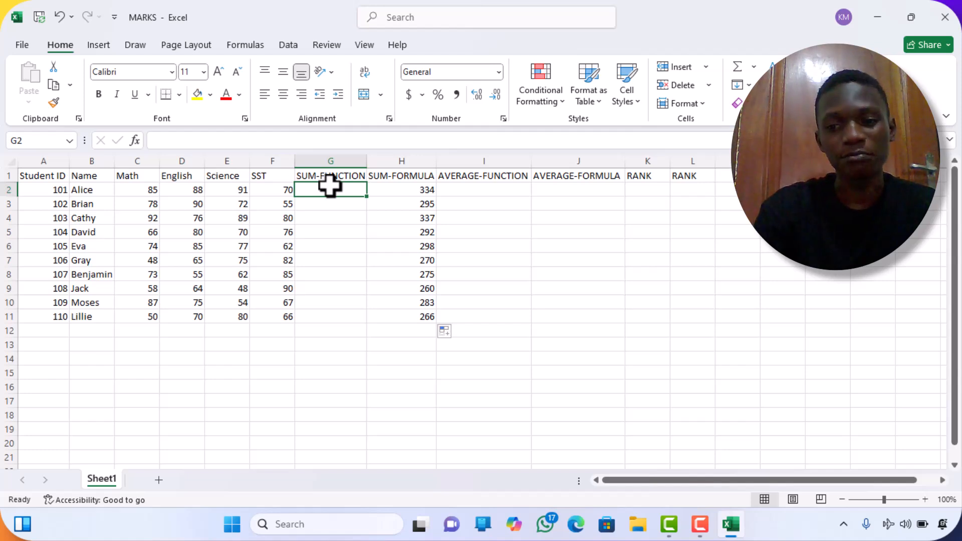
text(=)
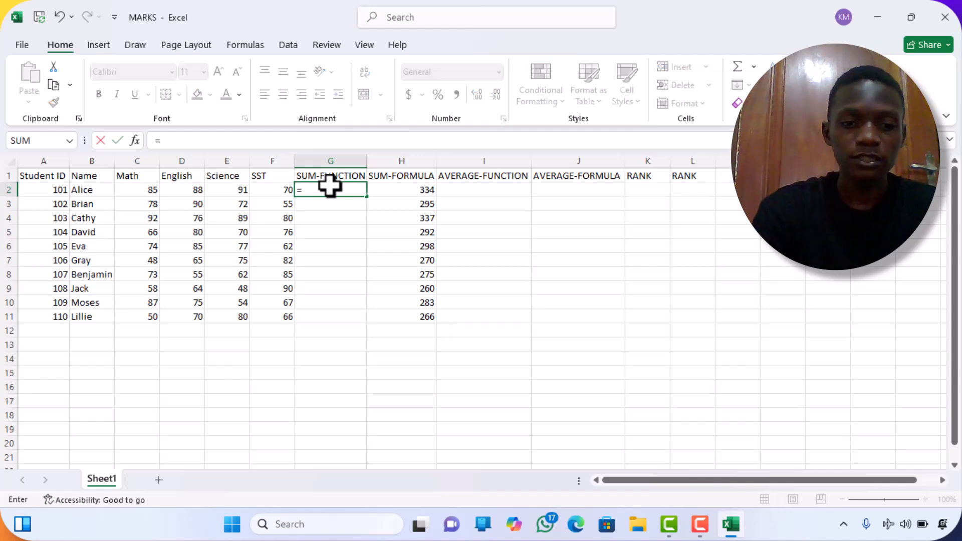
text(su)
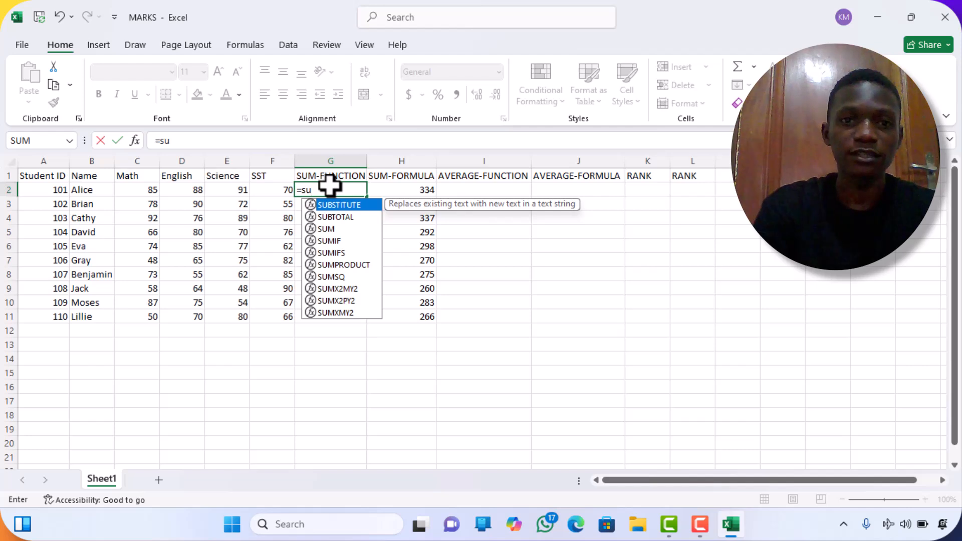
double_click(342, 230)
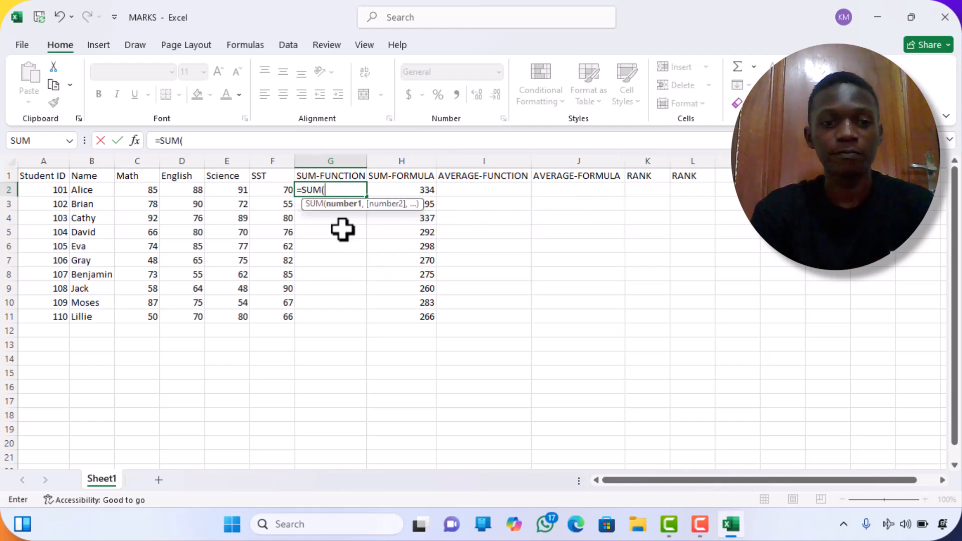
click(144, 191)
drag(145, 191, 264, 190)
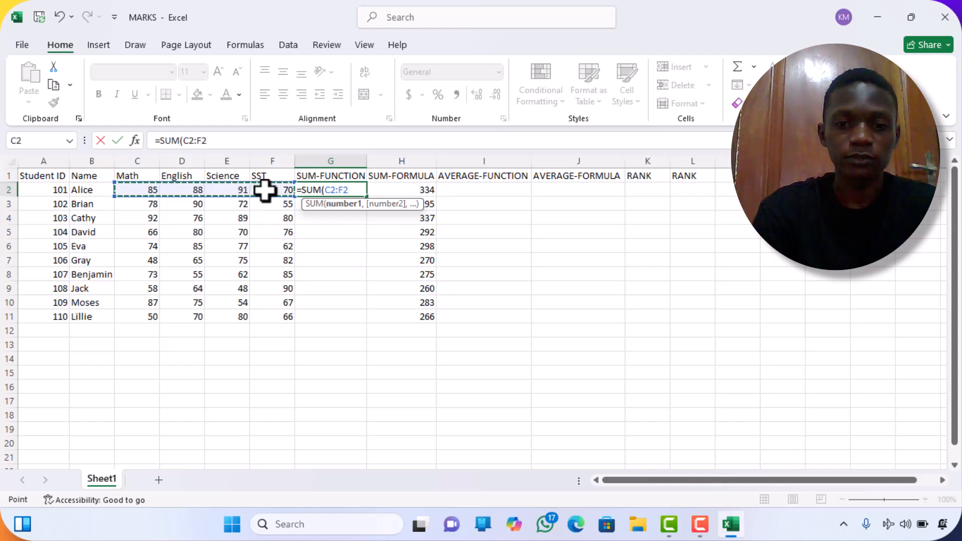
text())
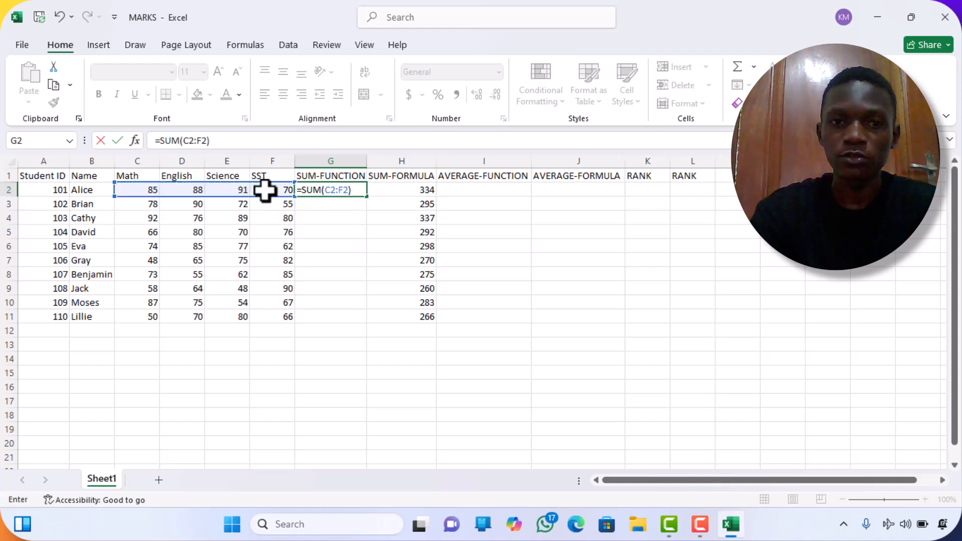
key(Return)
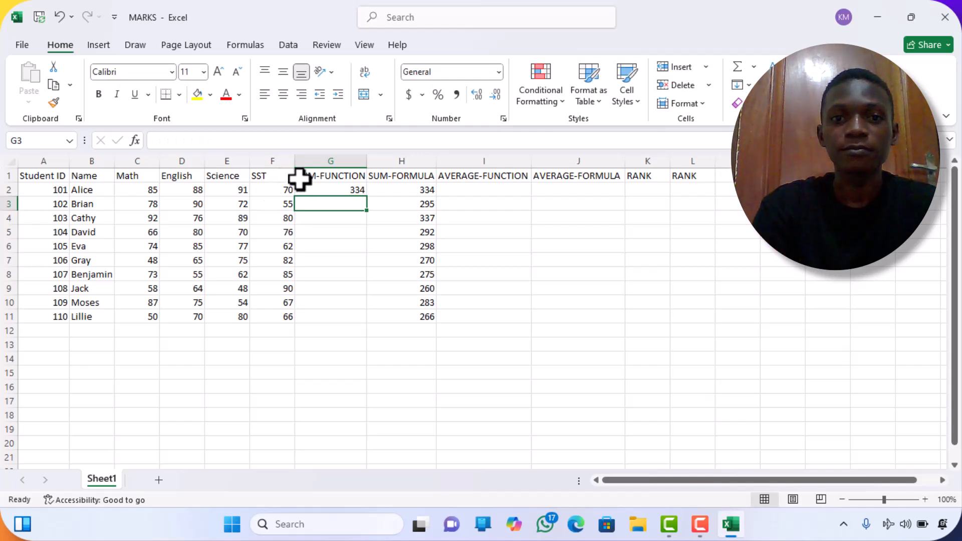
click(316, 191)
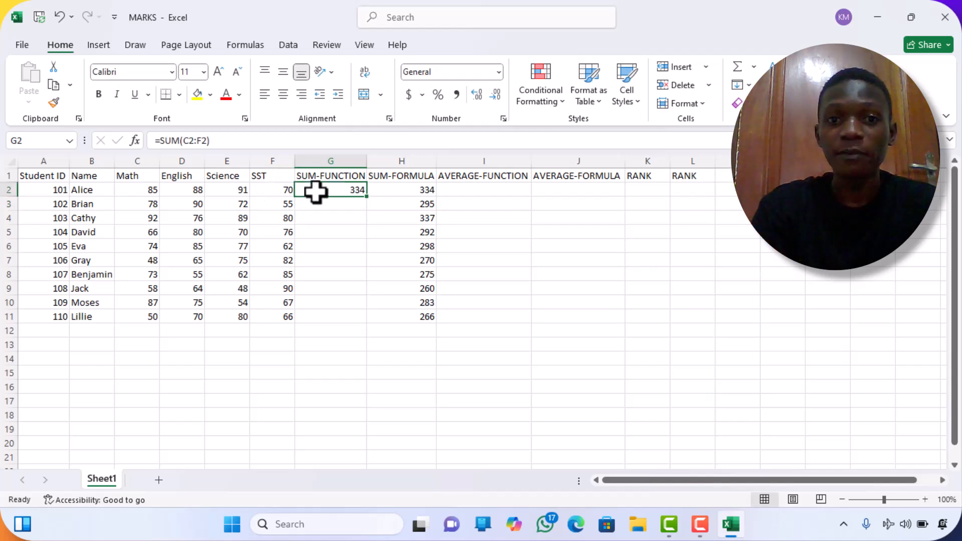
double_click(369, 200)
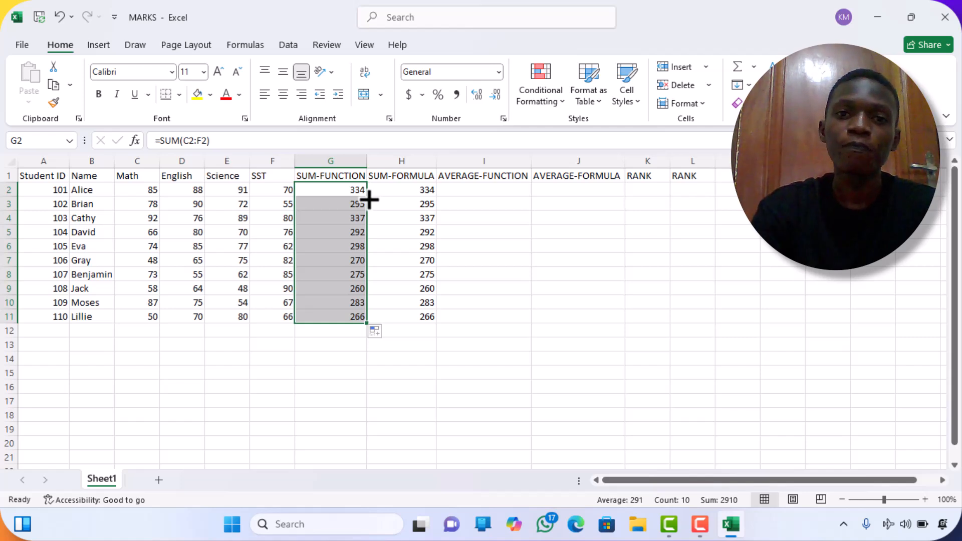
Enter the formula =(C2+D2+E2+F2)/4 in J2 and fill it down through J11.
click(454, 189)
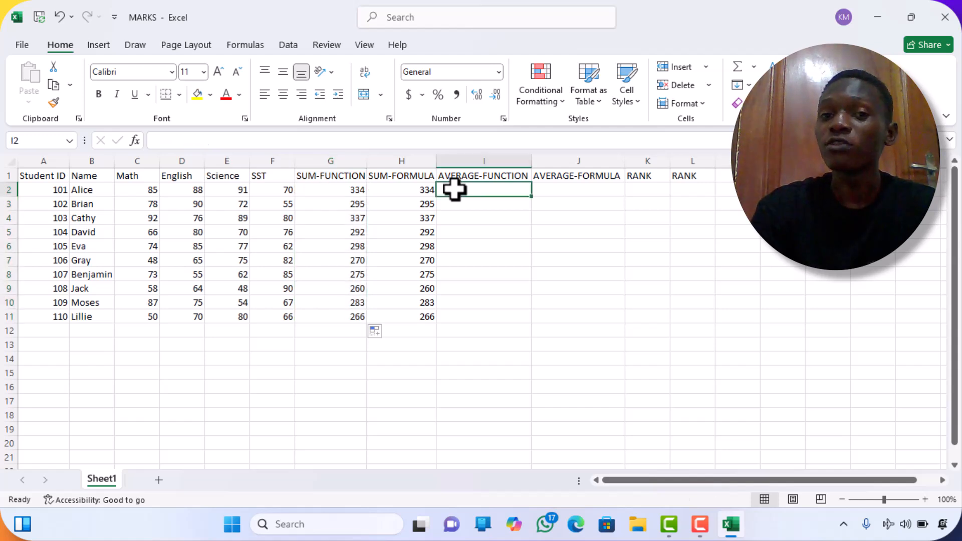
click(539, 192)
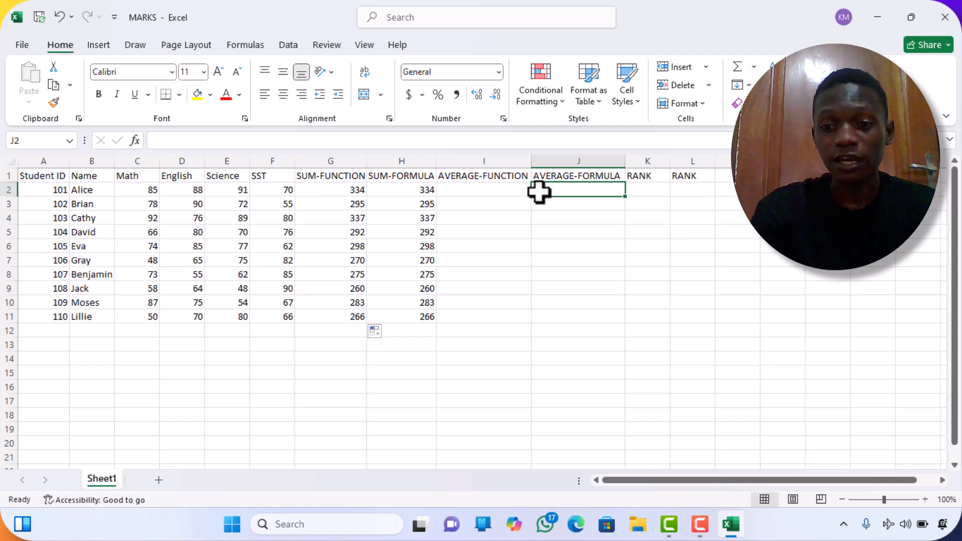
text(=)
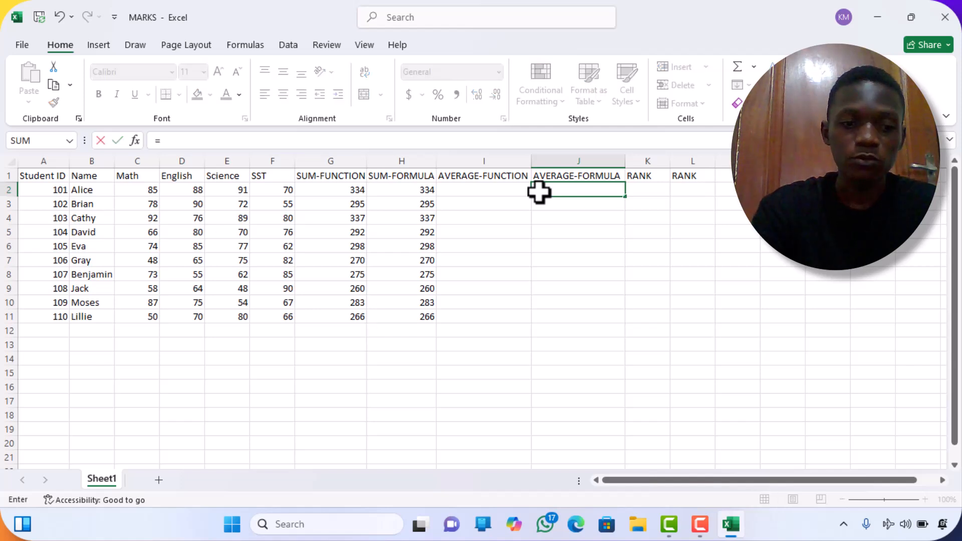
text(()
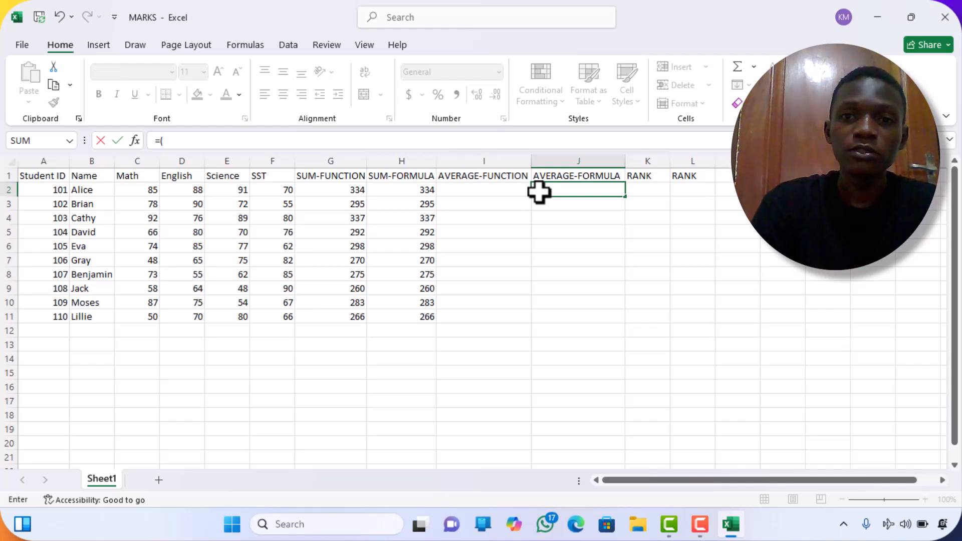
click(132, 192)
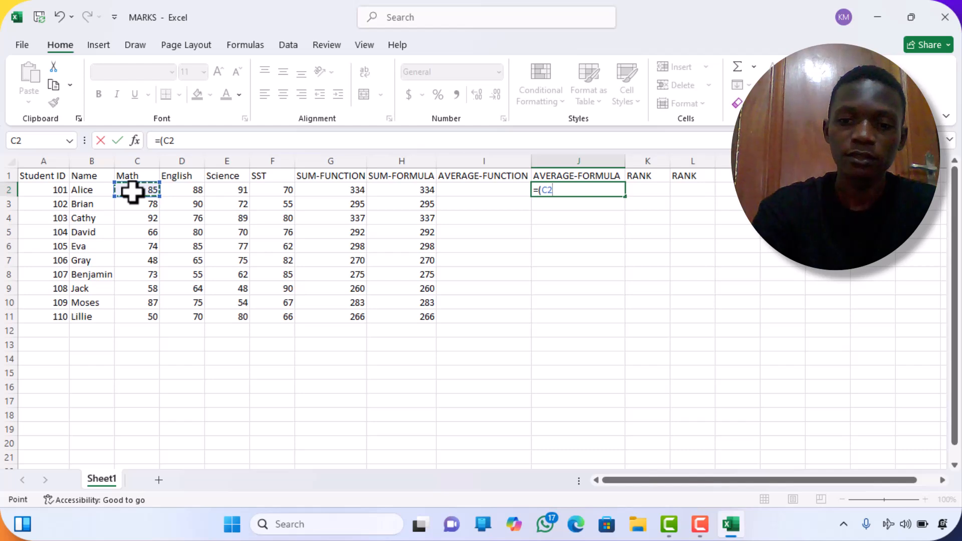
text(+)
click(179, 190)
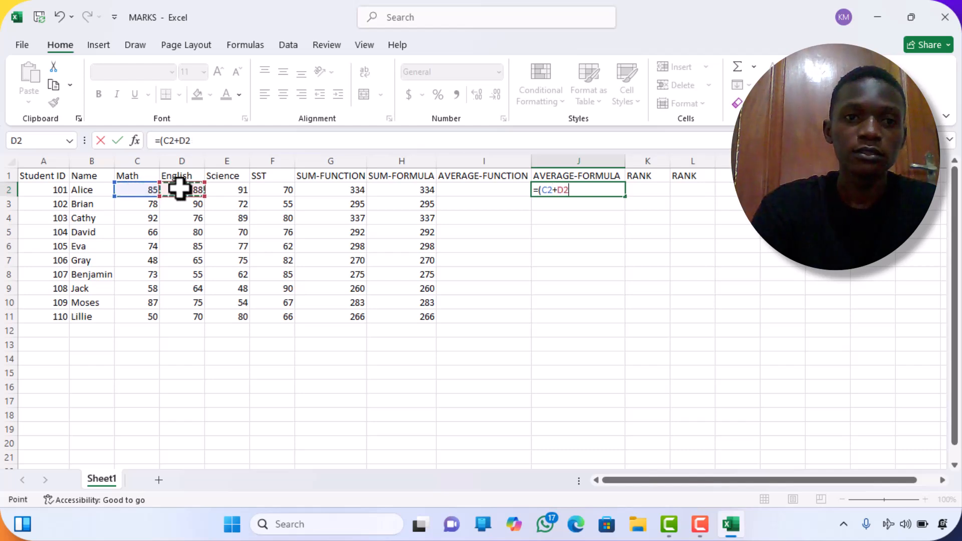
text(+)
click(224, 188)
text(+)
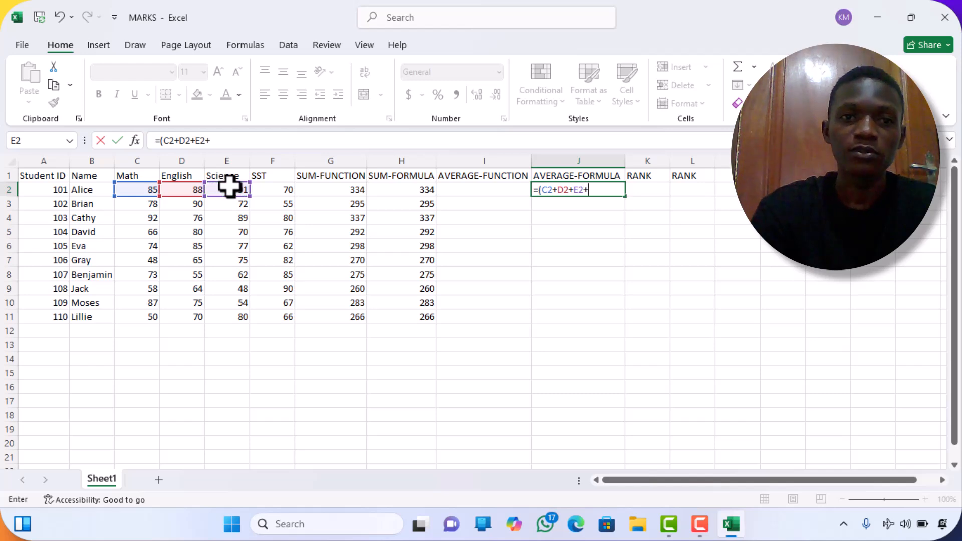
click(271, 189)
text())
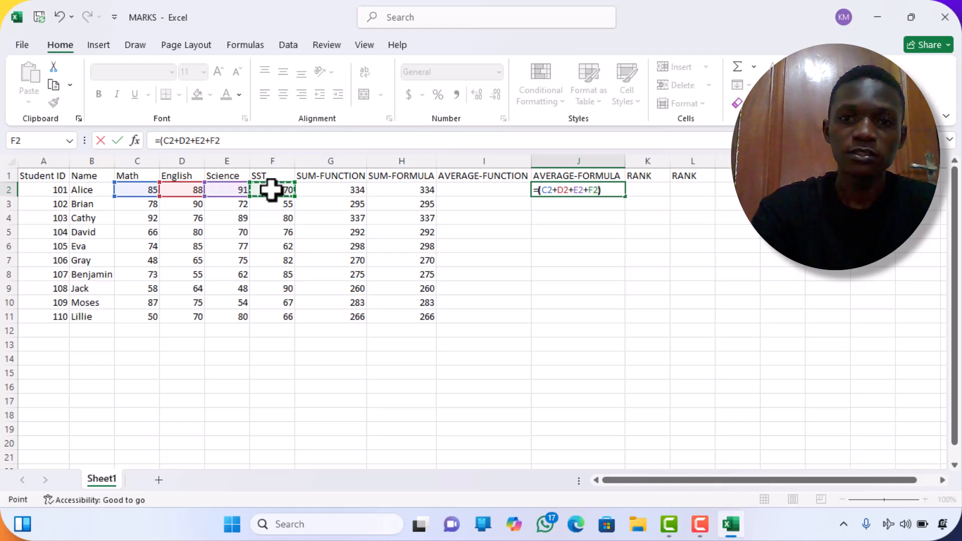
text(/)
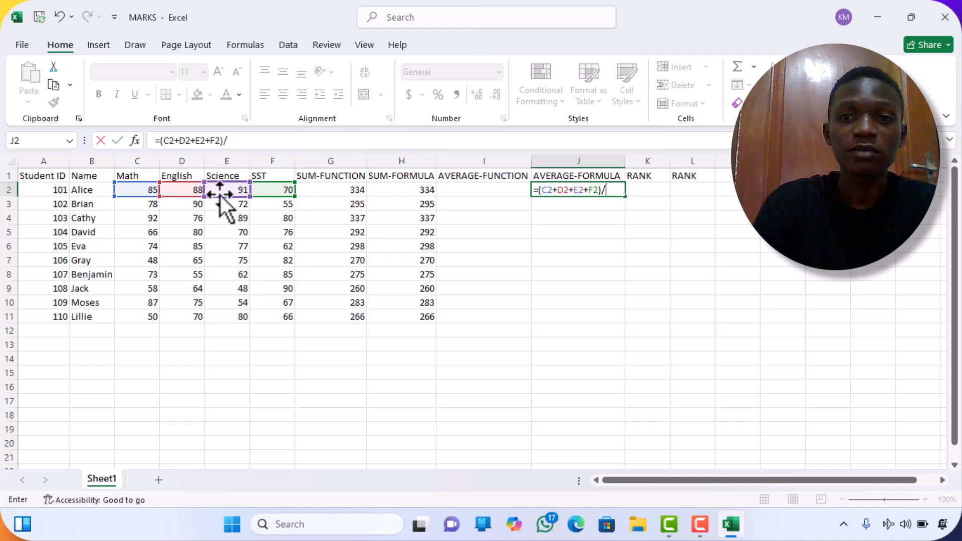
text(4)
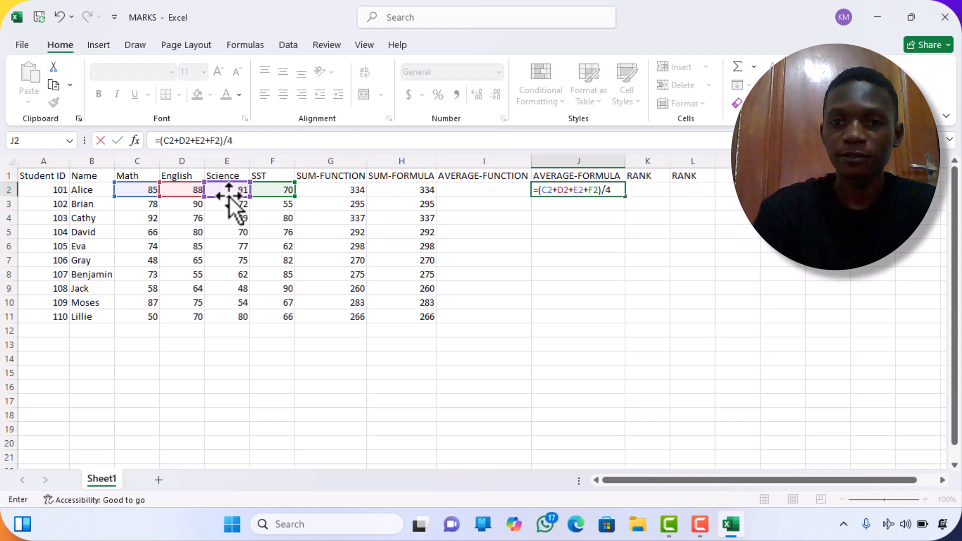
key(Return)
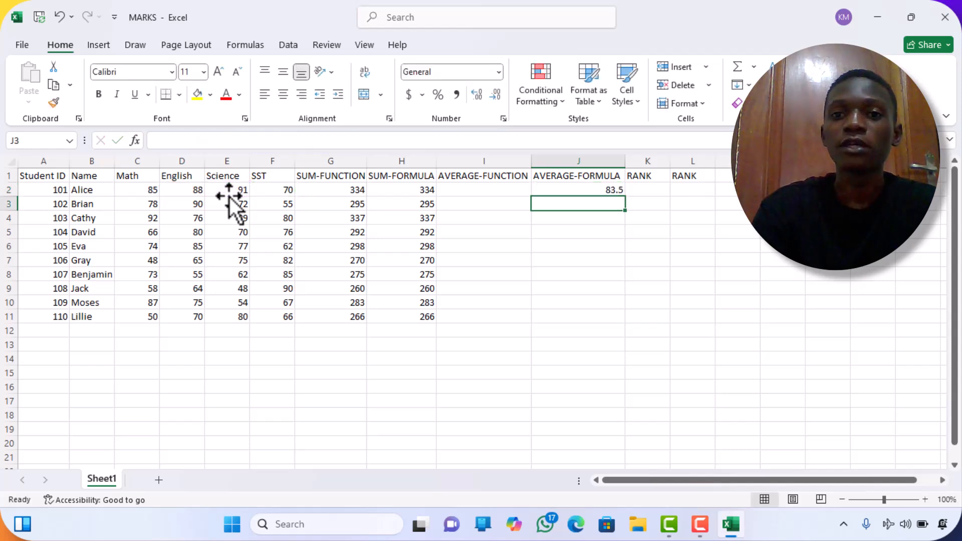
click(587, 190)
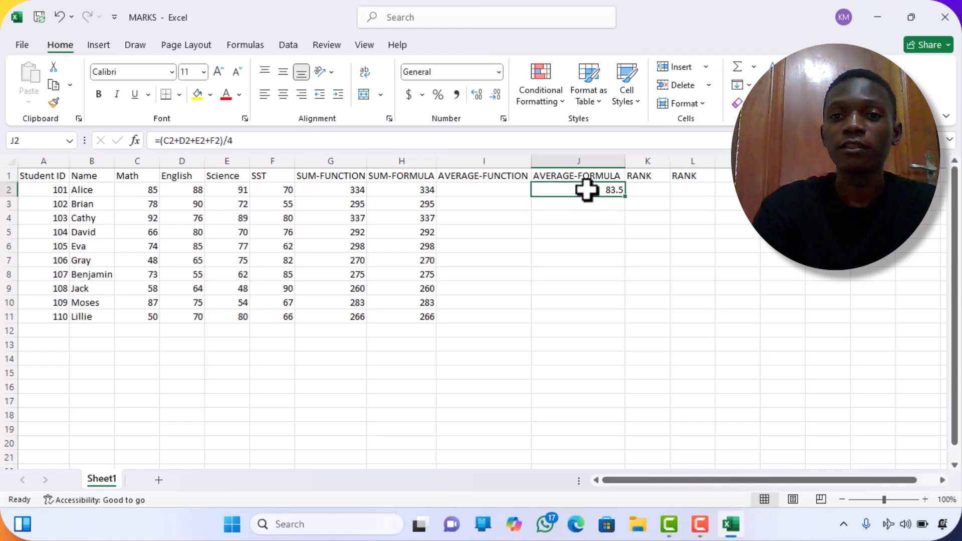
double_click(628, 197)
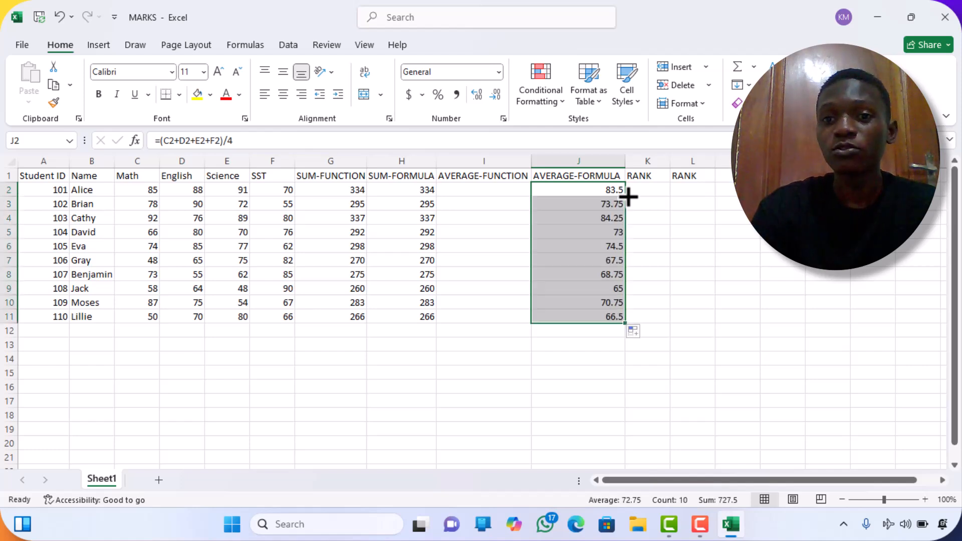
Enter =AVERAGE(C2:F2) in I2 and fill it down through I11.
click(500, 189)
text(=)
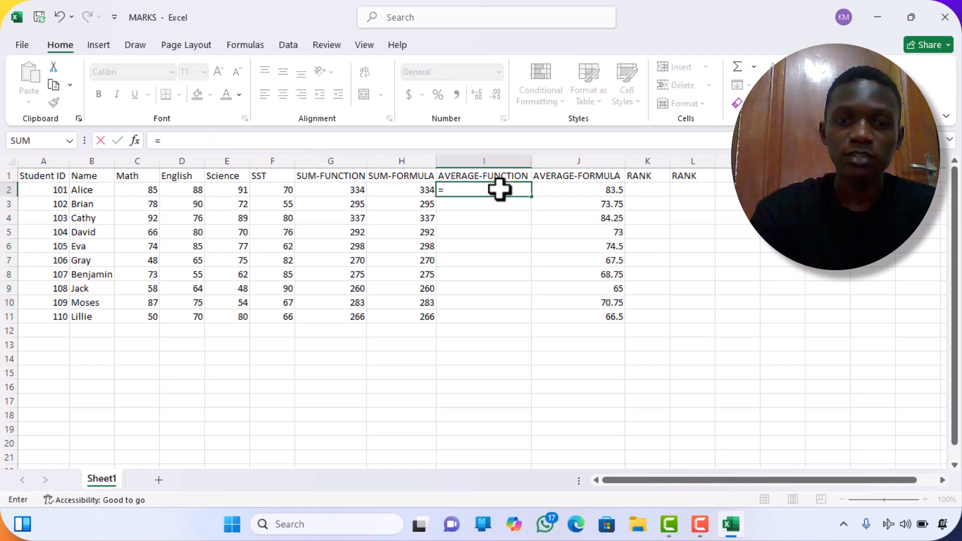
text(av)
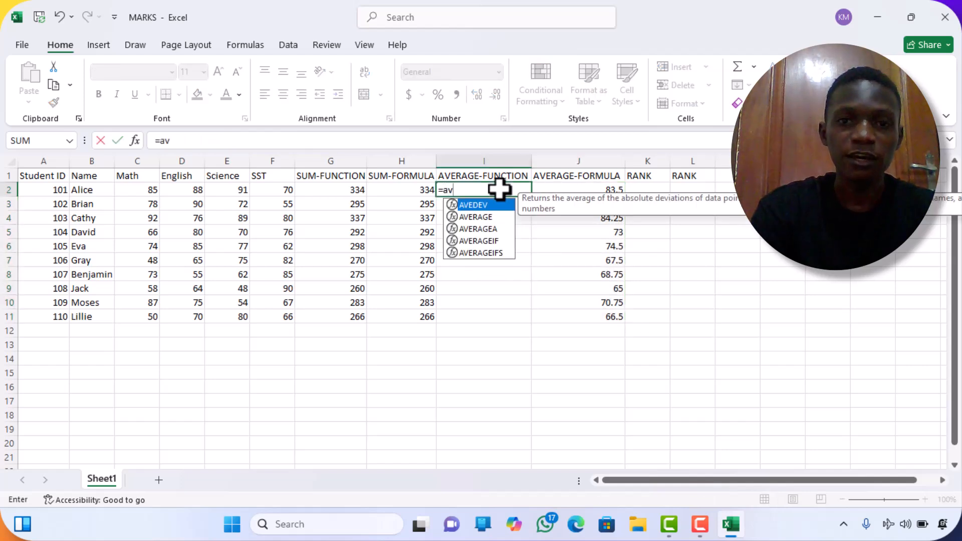
double_click(484, 217)
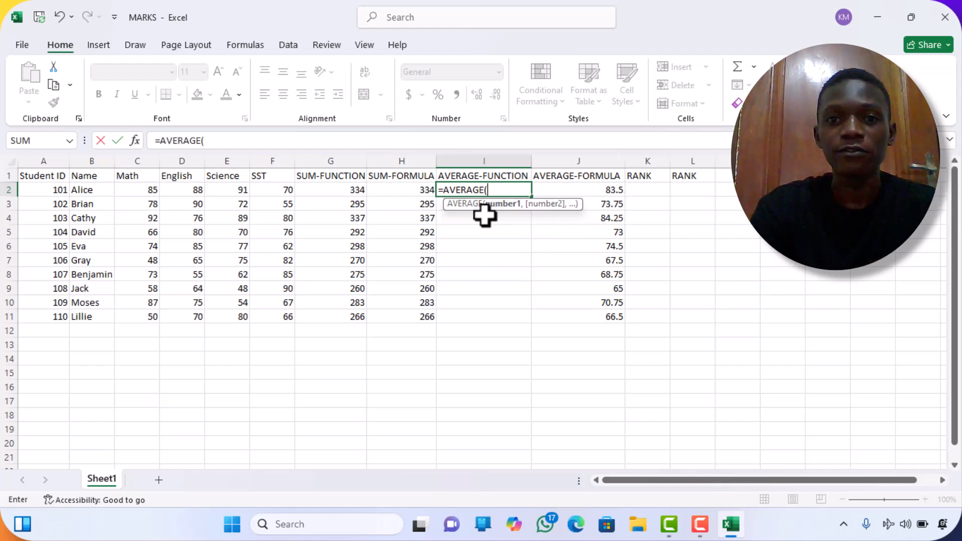
click(136, 193)
drag(137, 192, 276, 185)
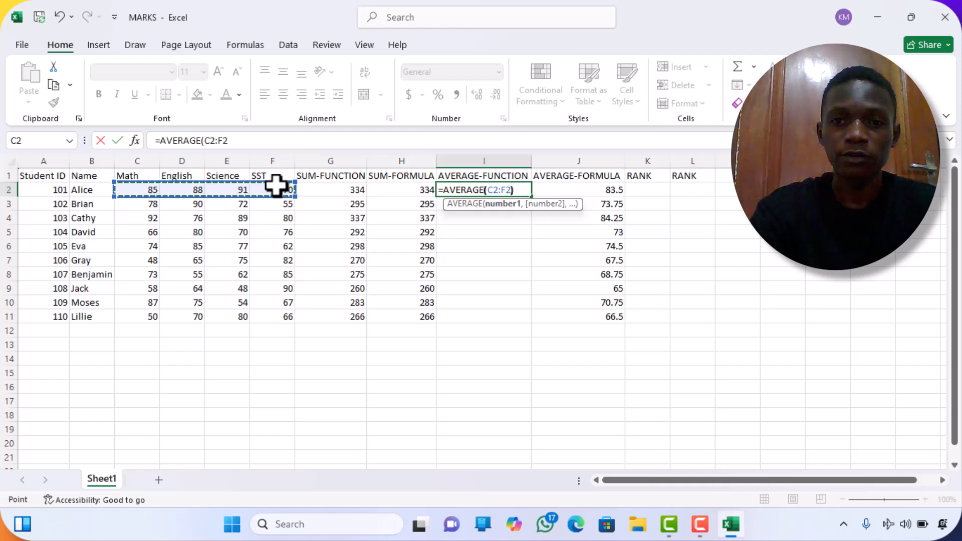
text())
key(Return)
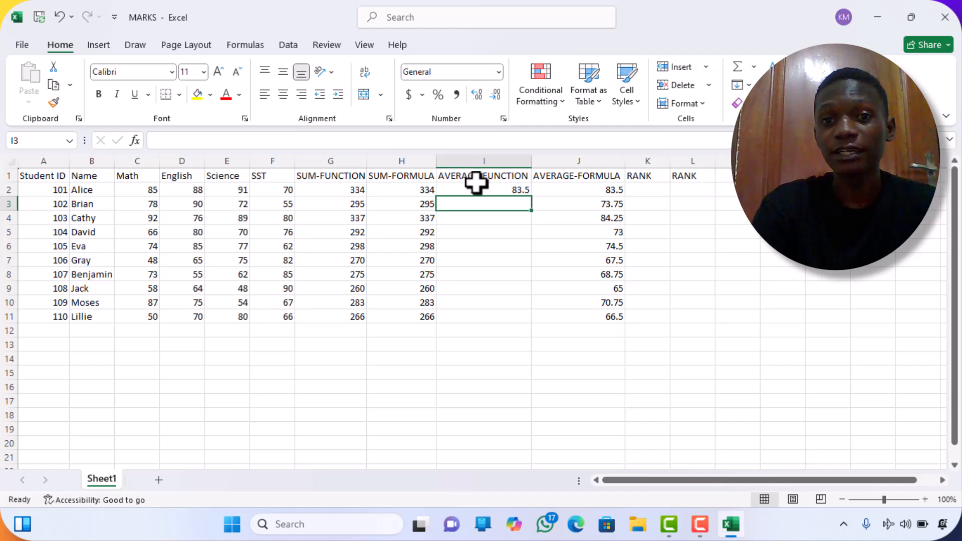
click(491, 193)
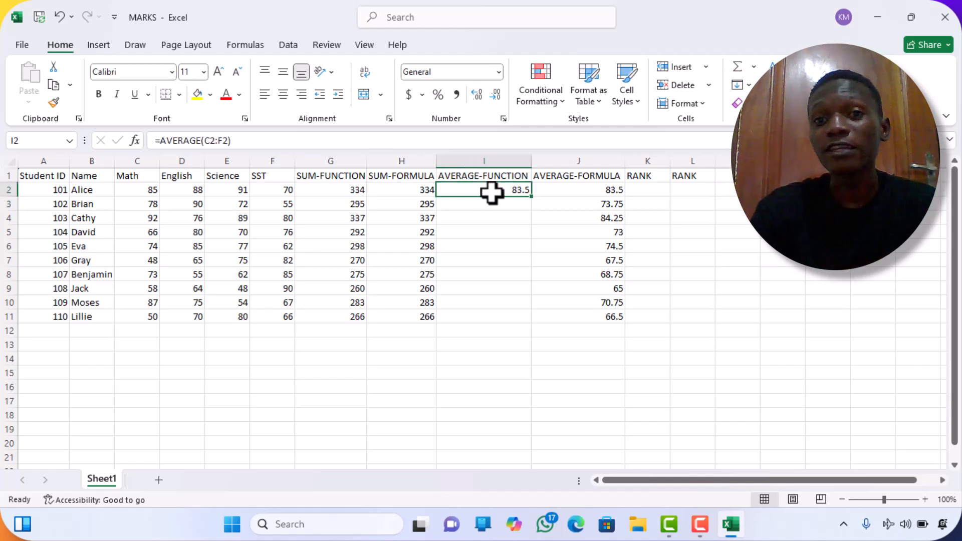
click(532, 194)
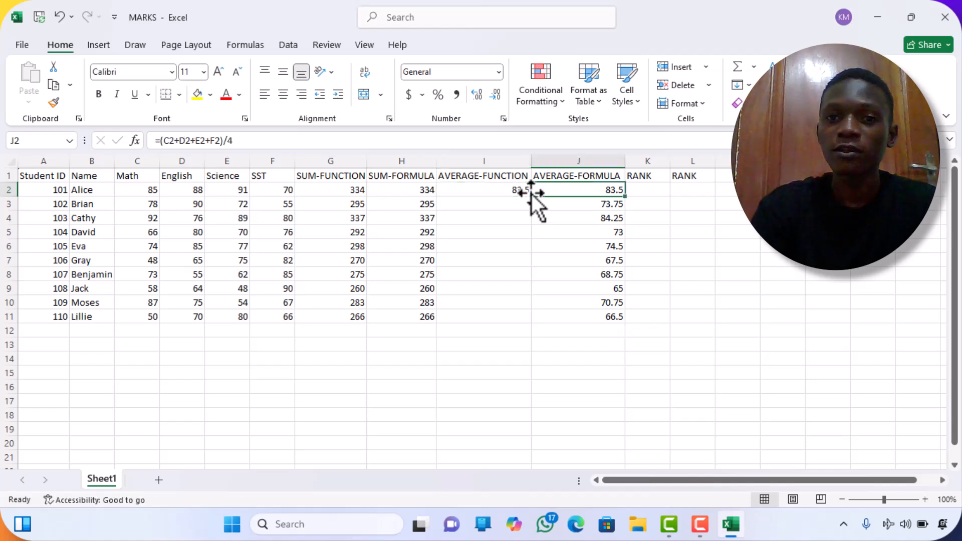
click(516, 190)
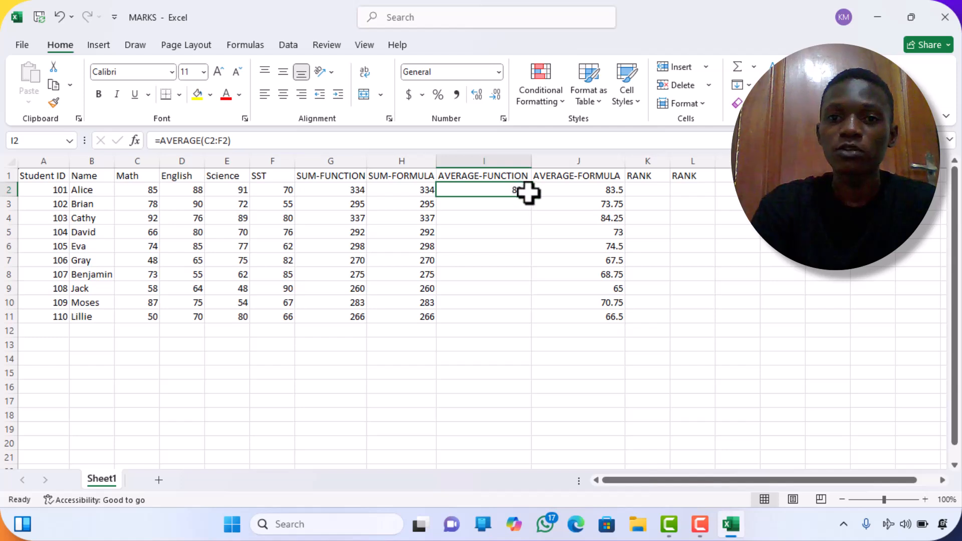
drag(533, 200, 533, 201)
double_click(534, 201)
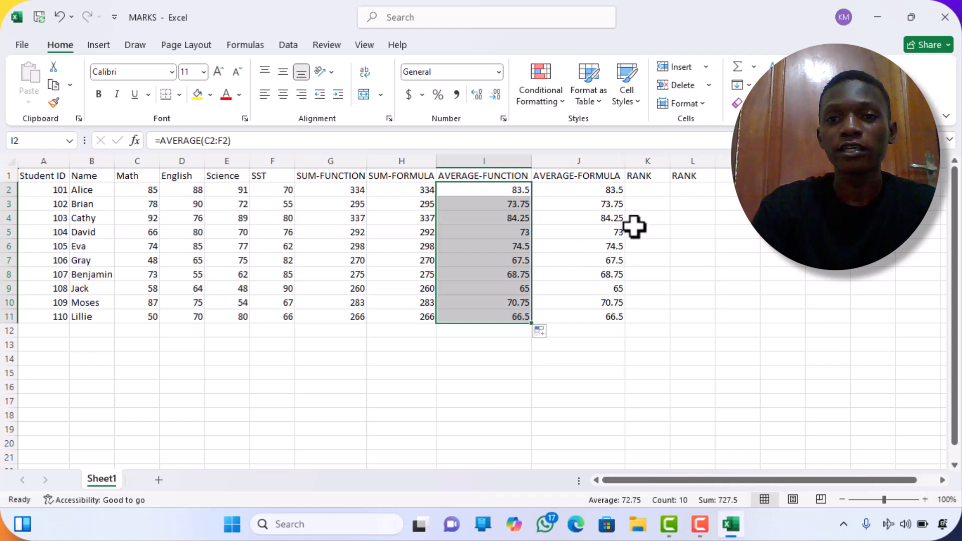
Enter =RANK(J2,$J$2:$J$11,0) in K2 and fill it down through K11.
click(647, 190)
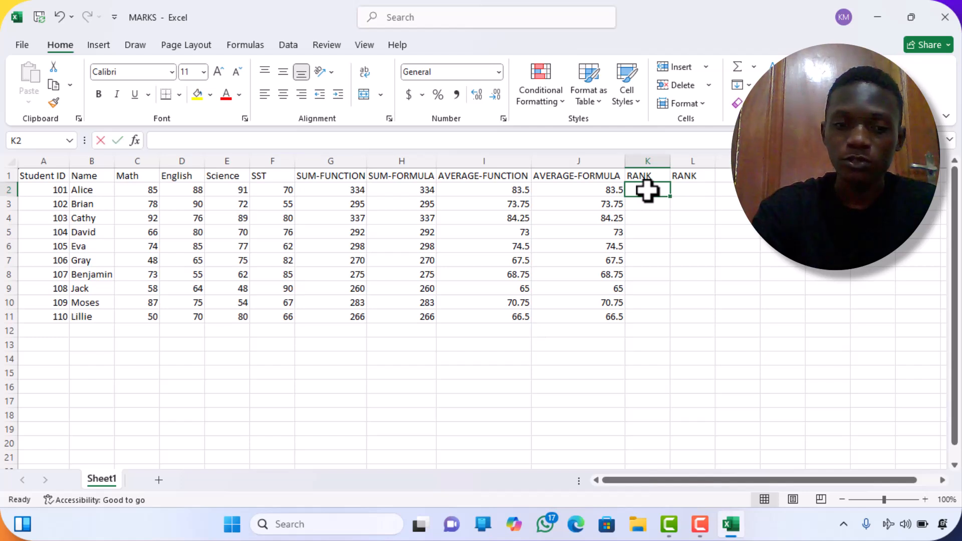
text(=ra)
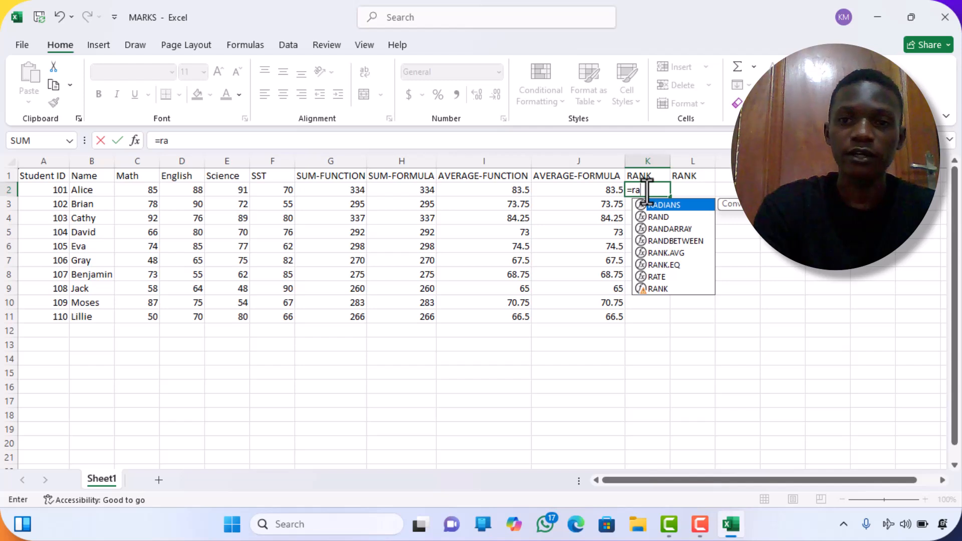
double_click(673, 287)
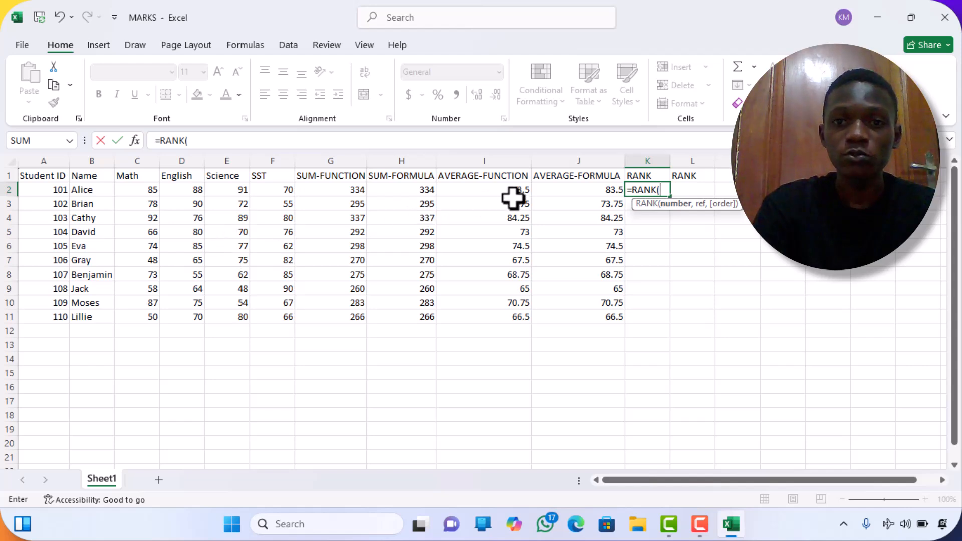
click(559, 190)
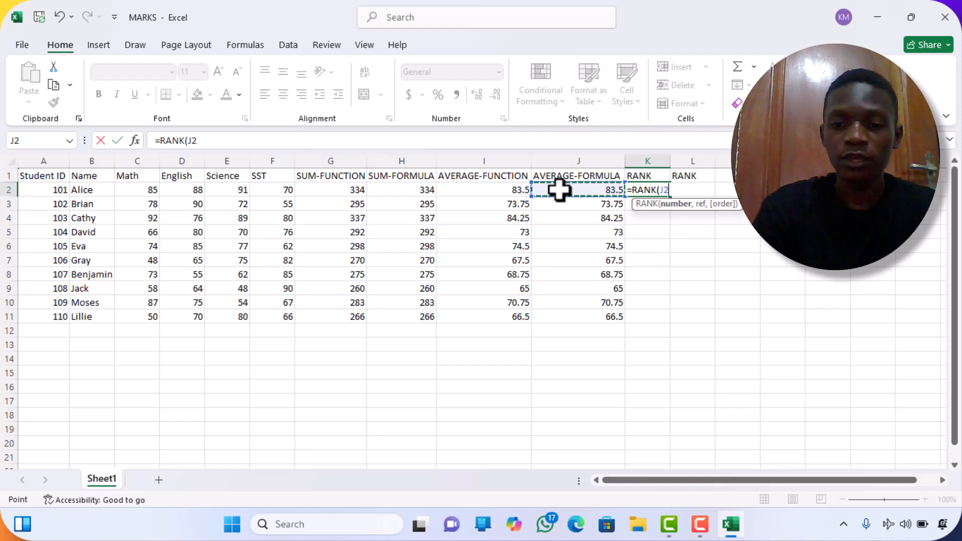
text(,)
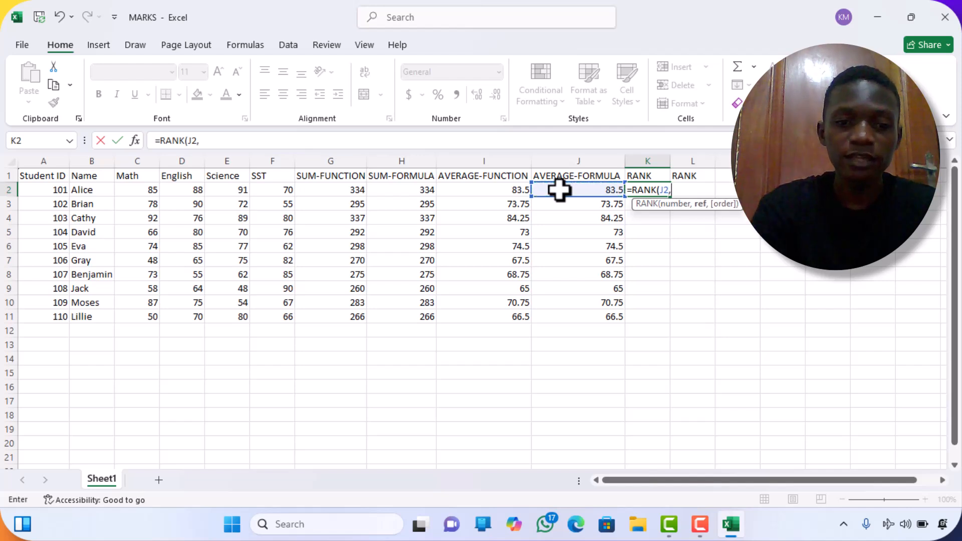
text($)
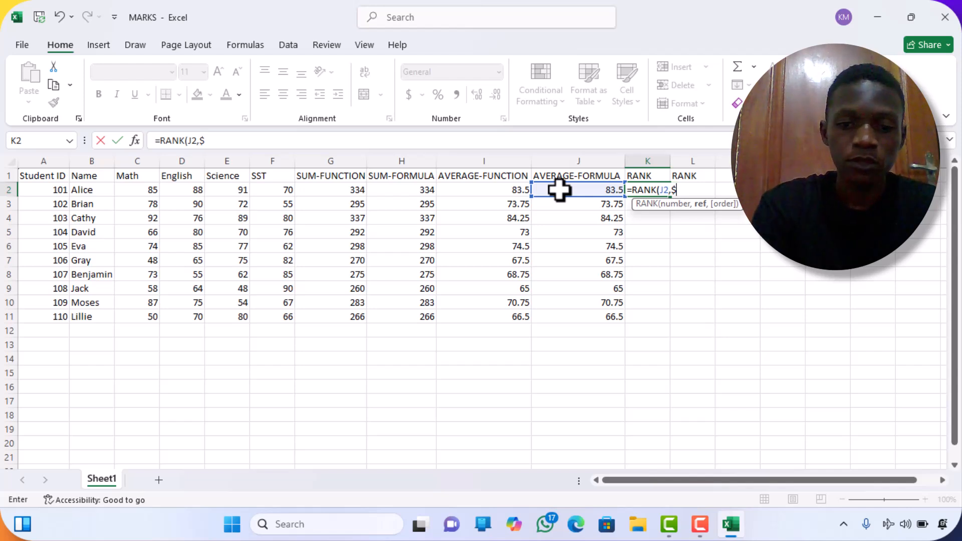
text(J$)
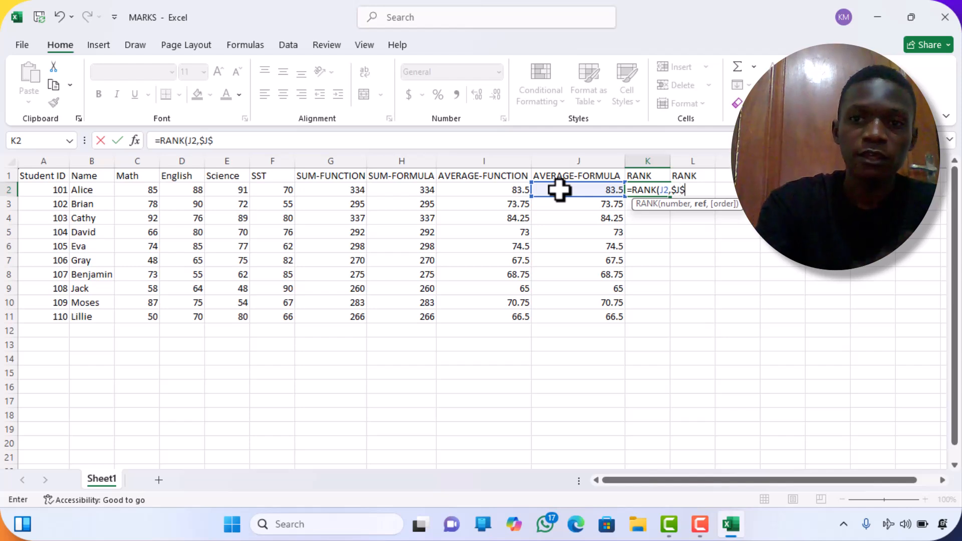
text(2)
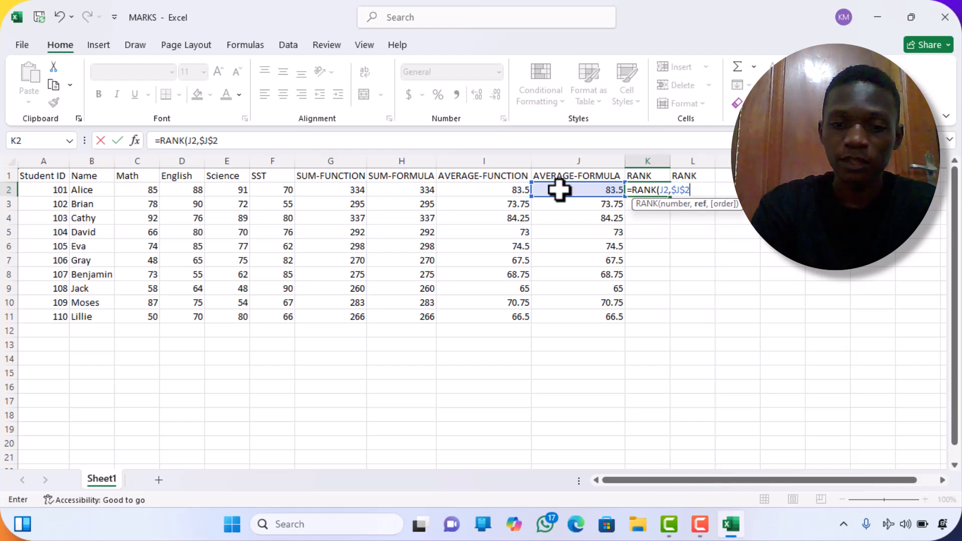
text(:)
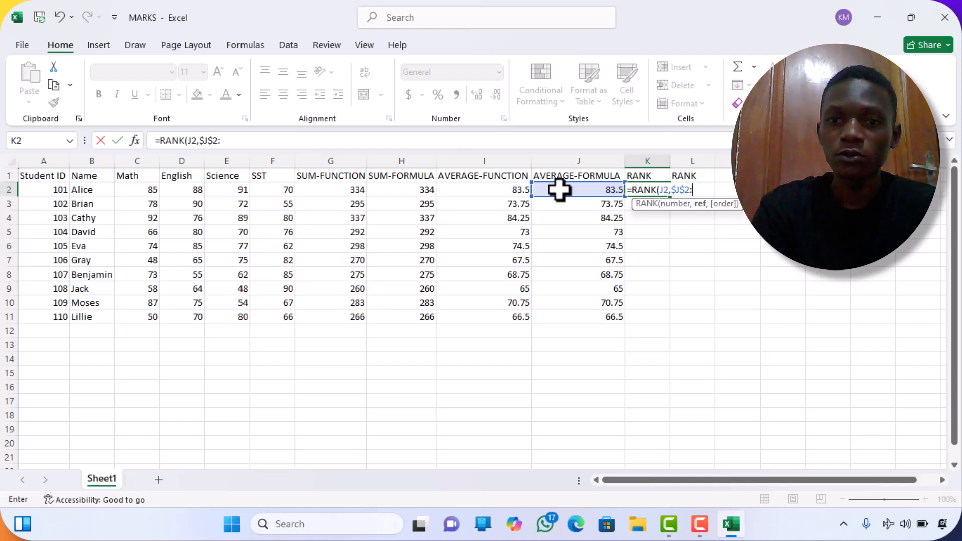
text($J)
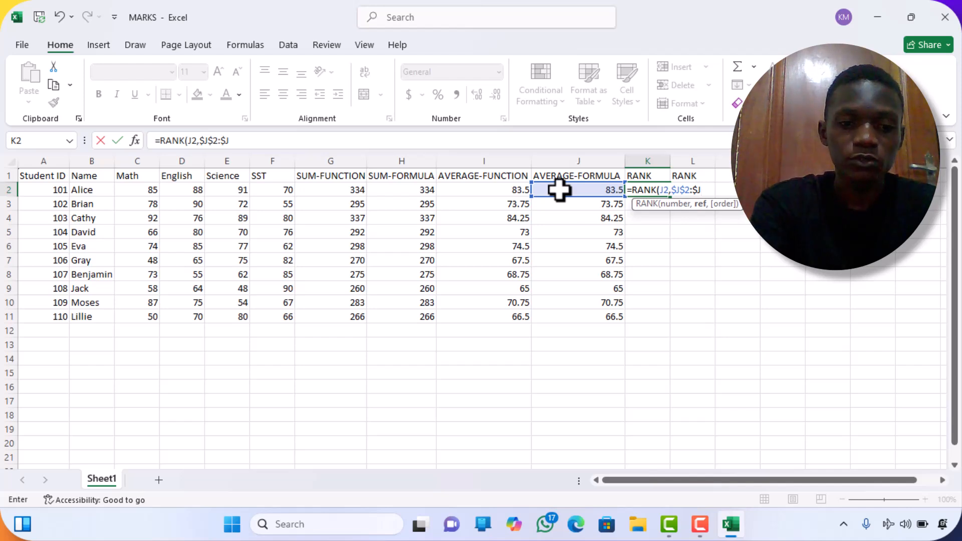
text($11)
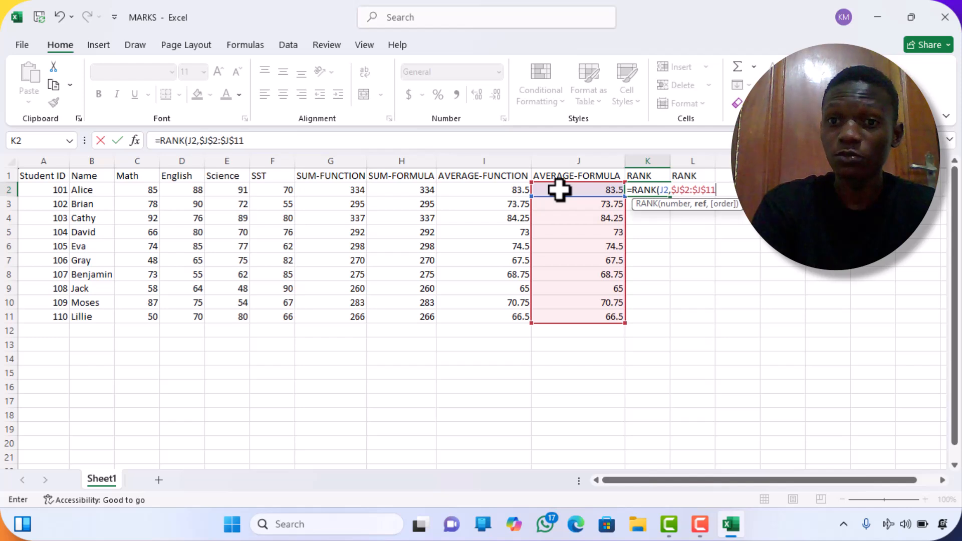
text(,)
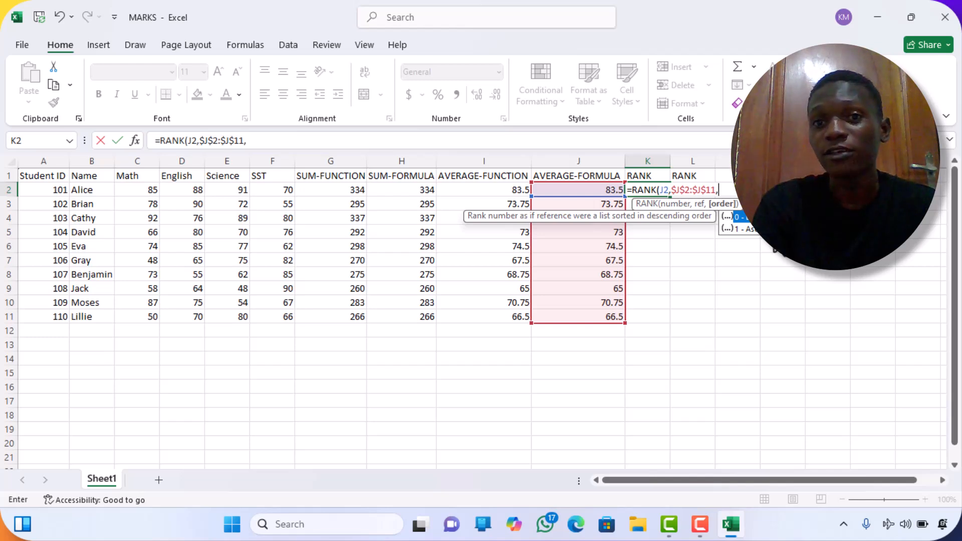
text(0)
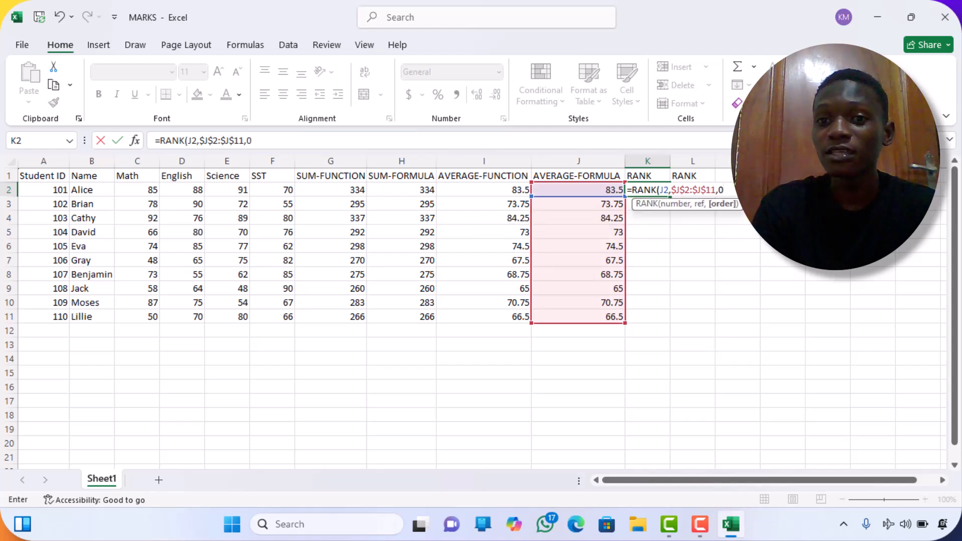
key(Return)
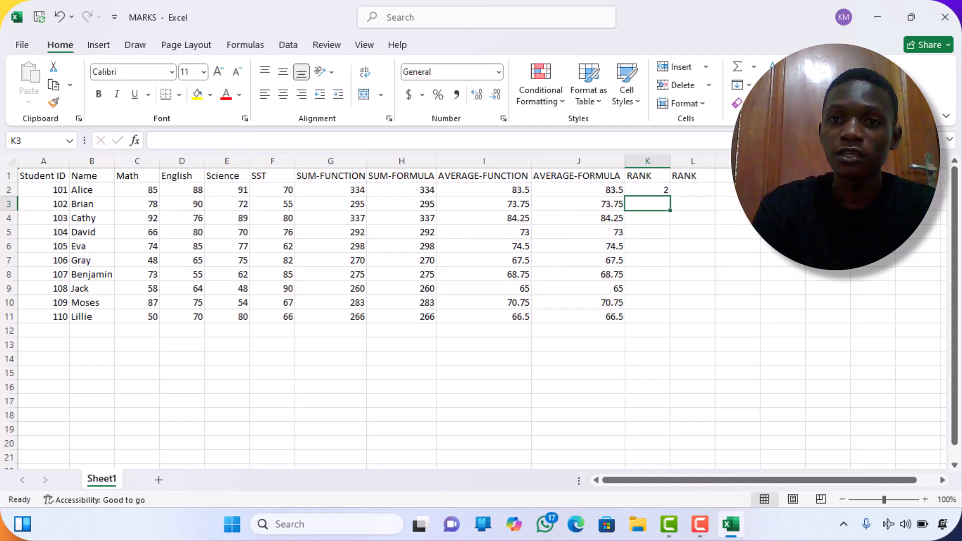
click(660, 189)
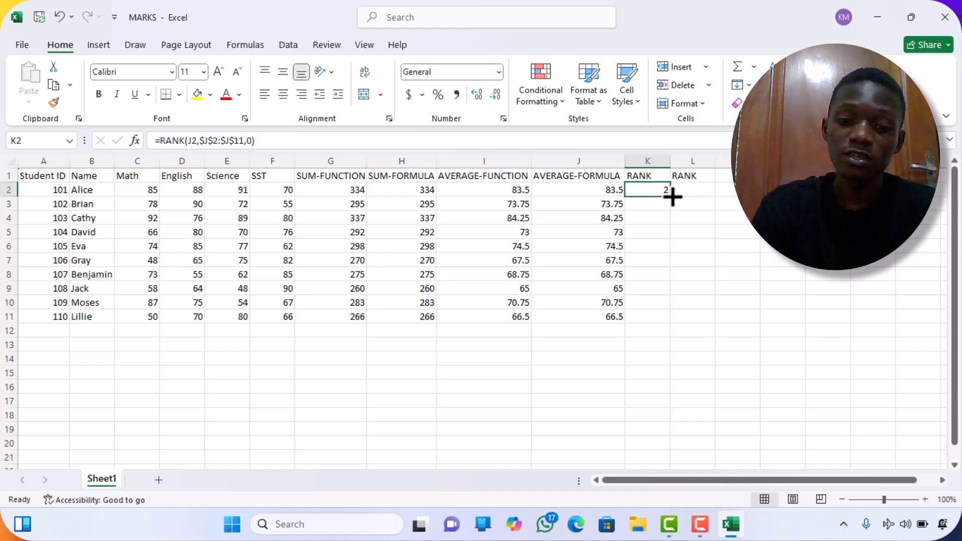
double_click(671, 196)
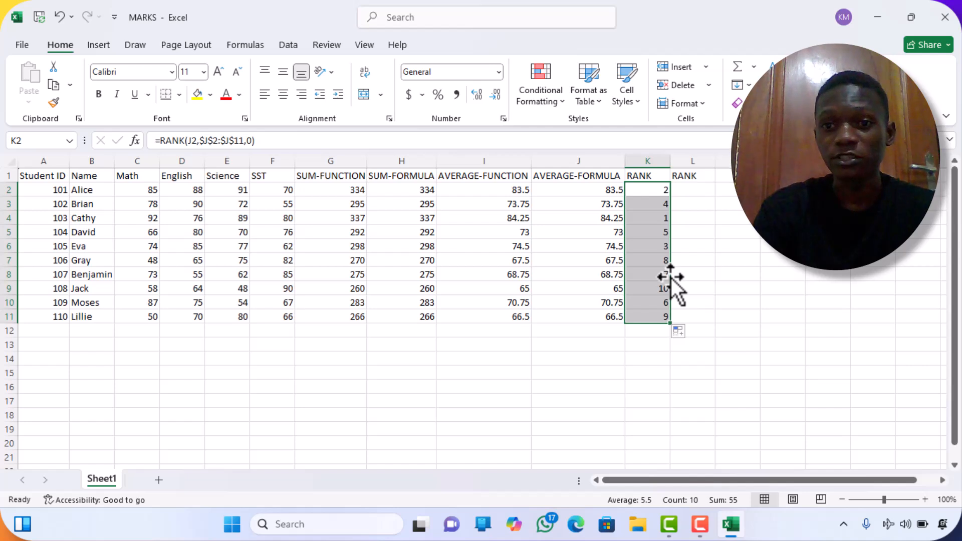
Enter =RANK(J2,J2:J11,0) in L2, without absolute references, and fill it down through L11.
click(694, 191)
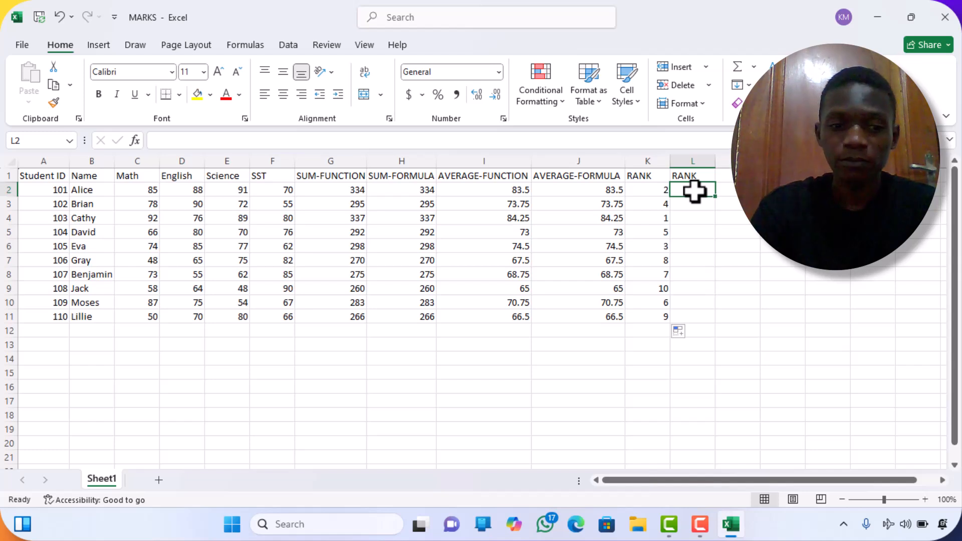
text(=)
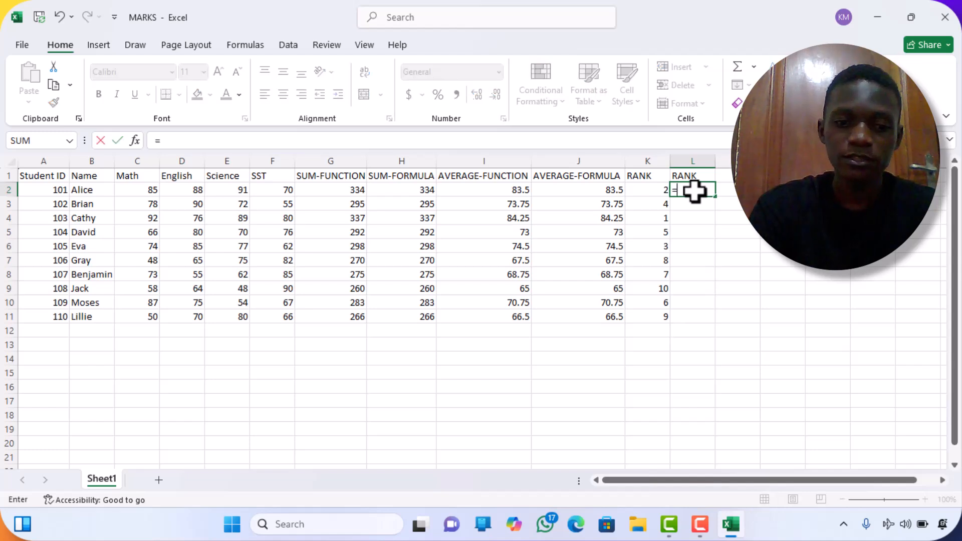
text(RA)
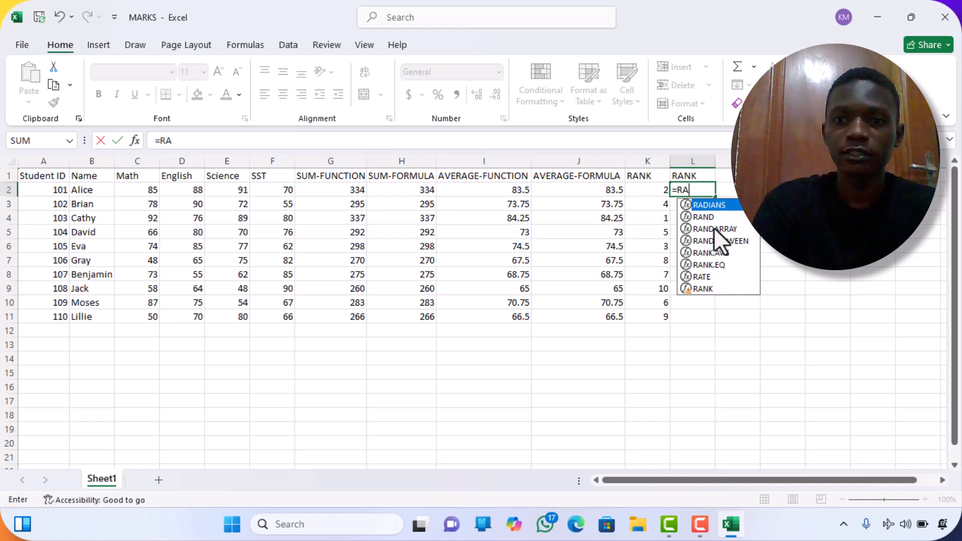
click(701, 288)
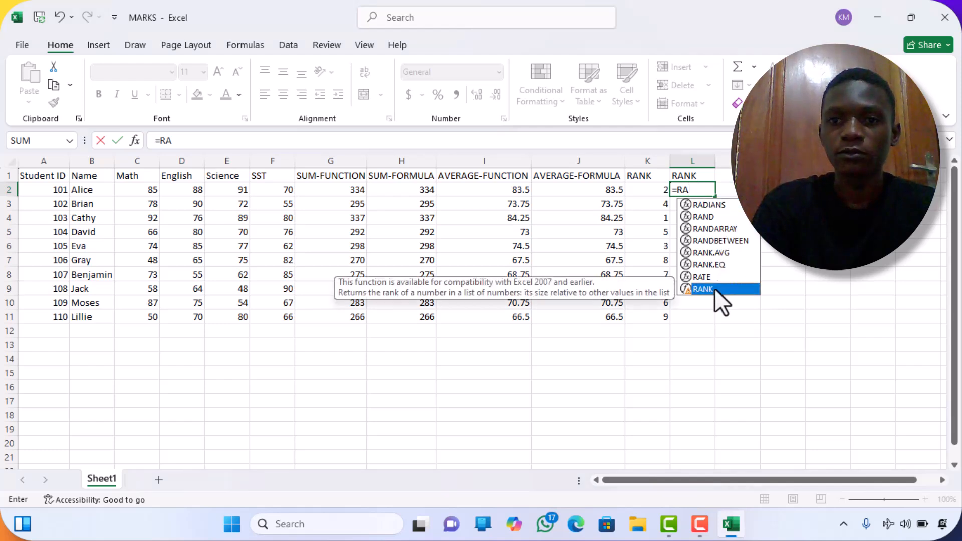
double_click(702, 288)
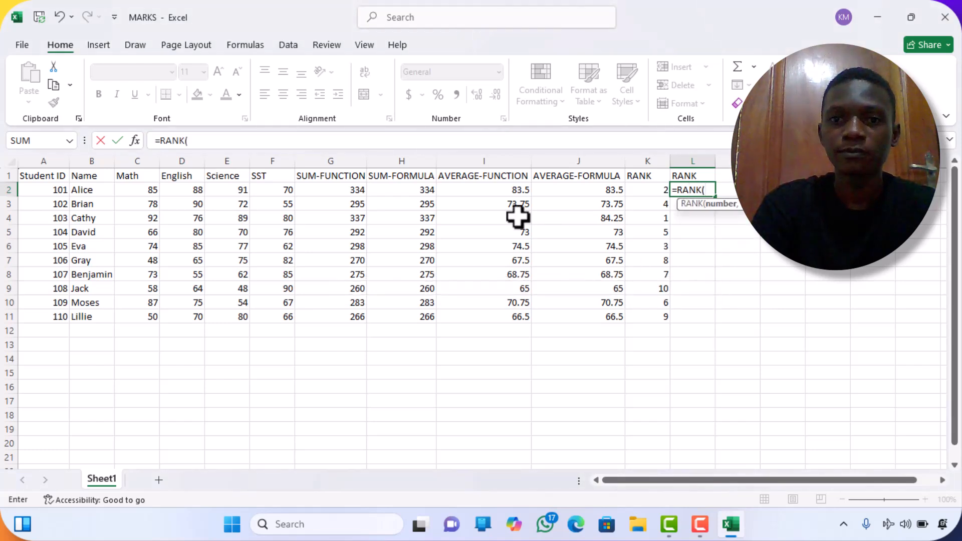
click(597, 190)
text(,)
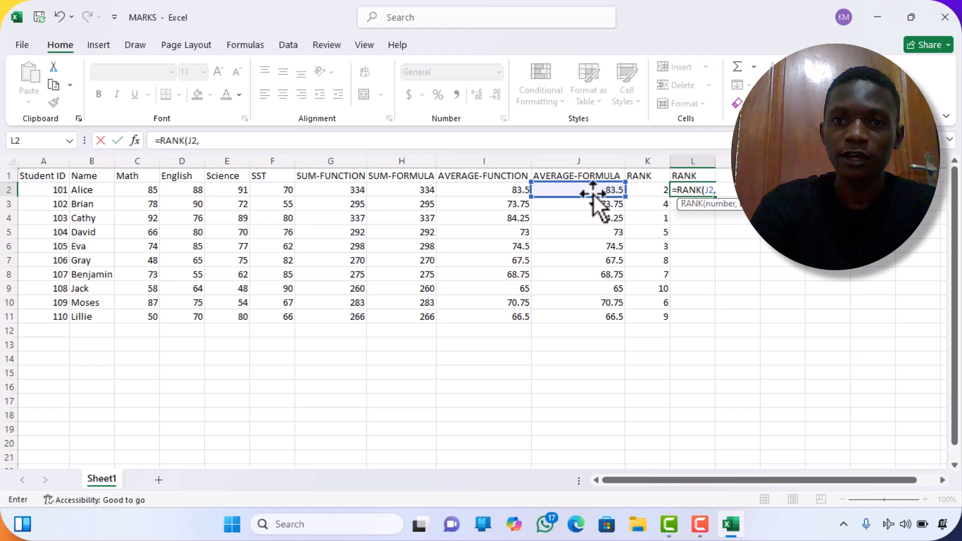
click(592, 190)
drag(592, 191, 600, 316)
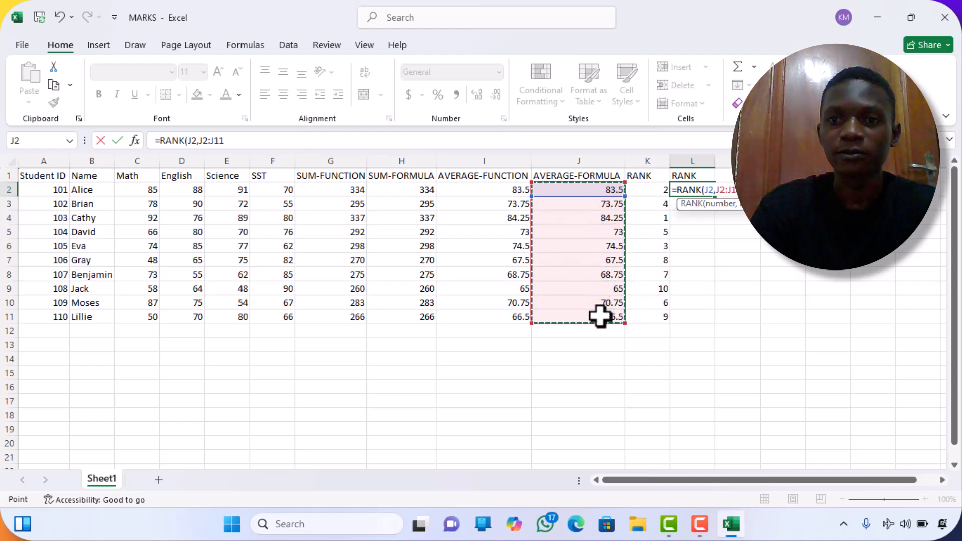
text(,)
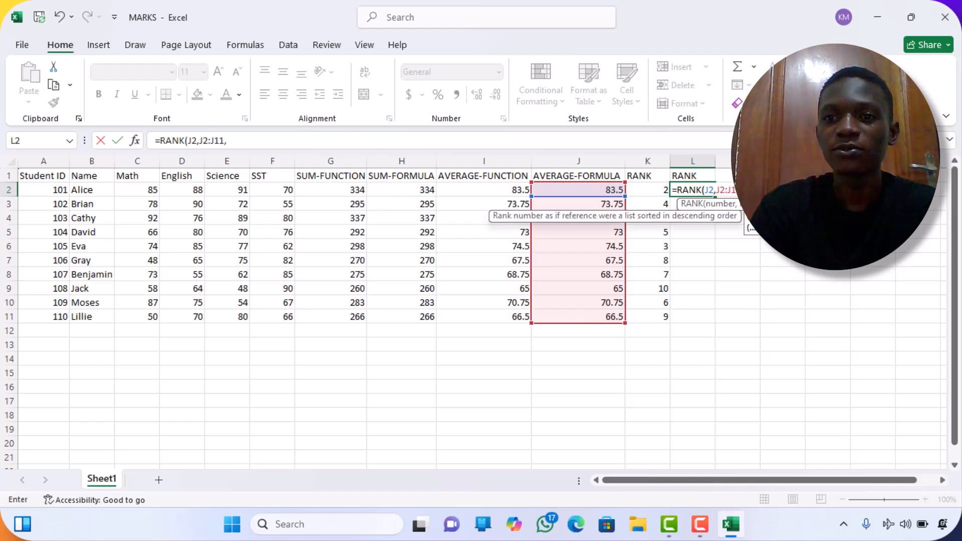
text(0)
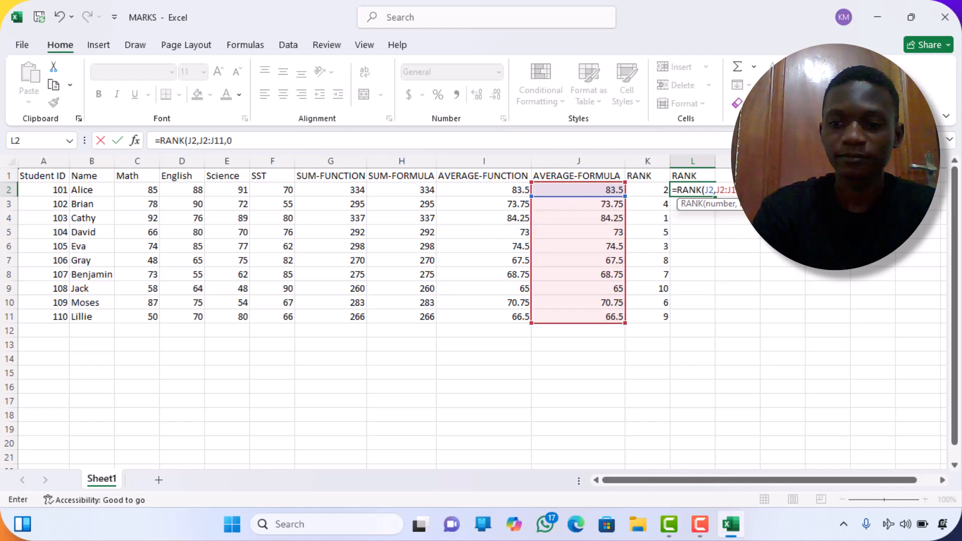
key(Return)
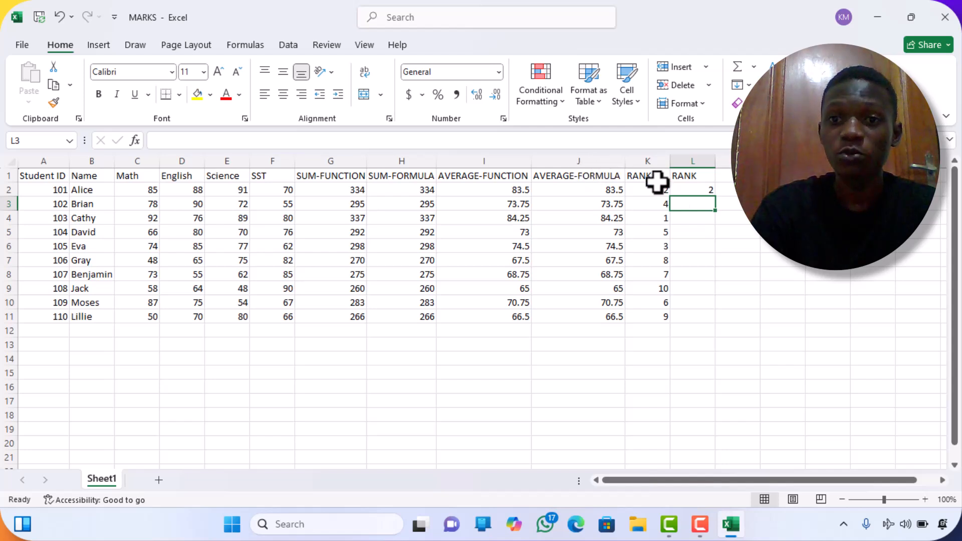
click(689, 191)
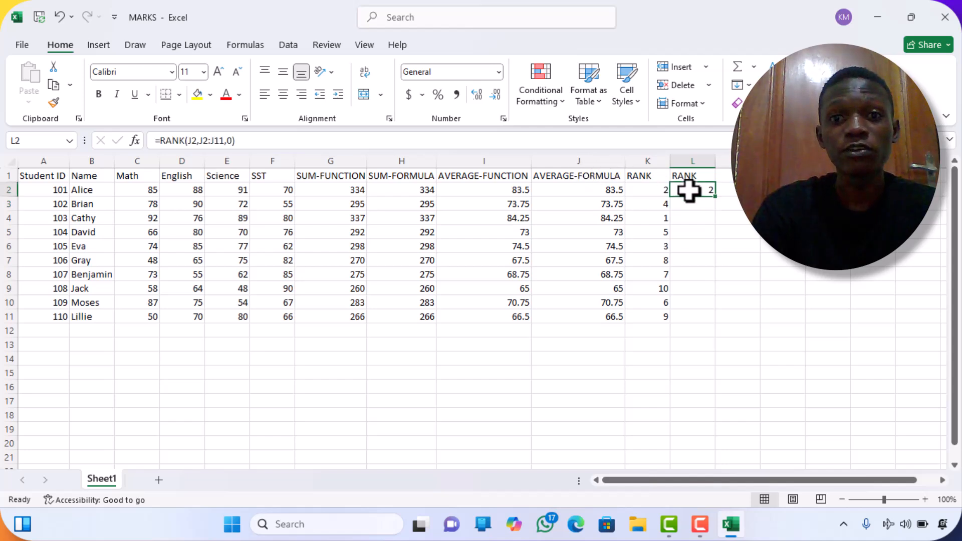
double_click(715, 195)
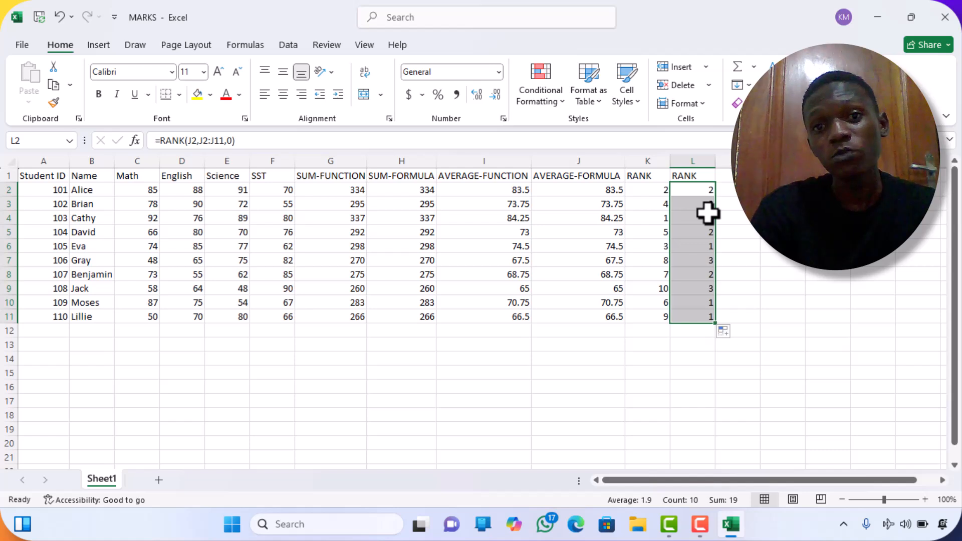
Select columns K and L in turn to compare the two sets of rank results.
click(652, 161)
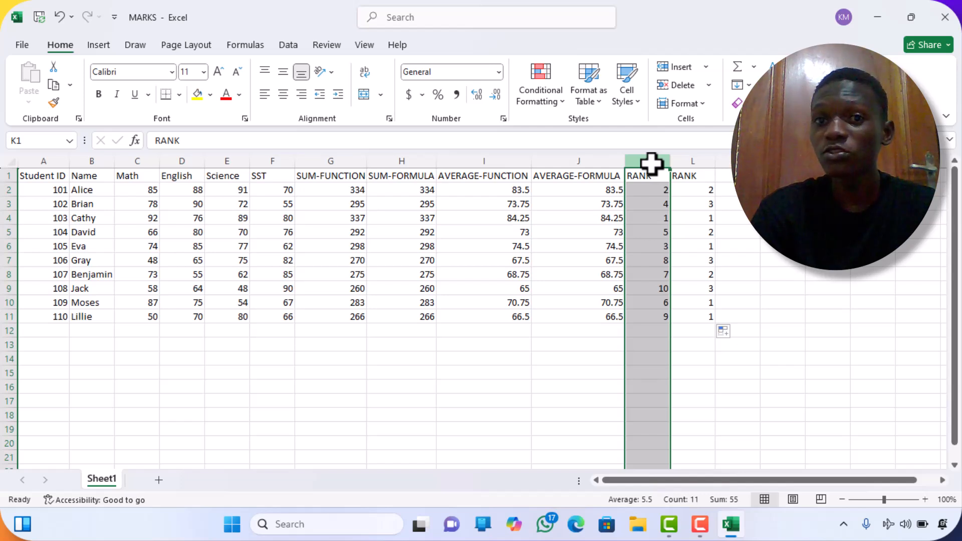
click(696, 178)
click(706, 159)
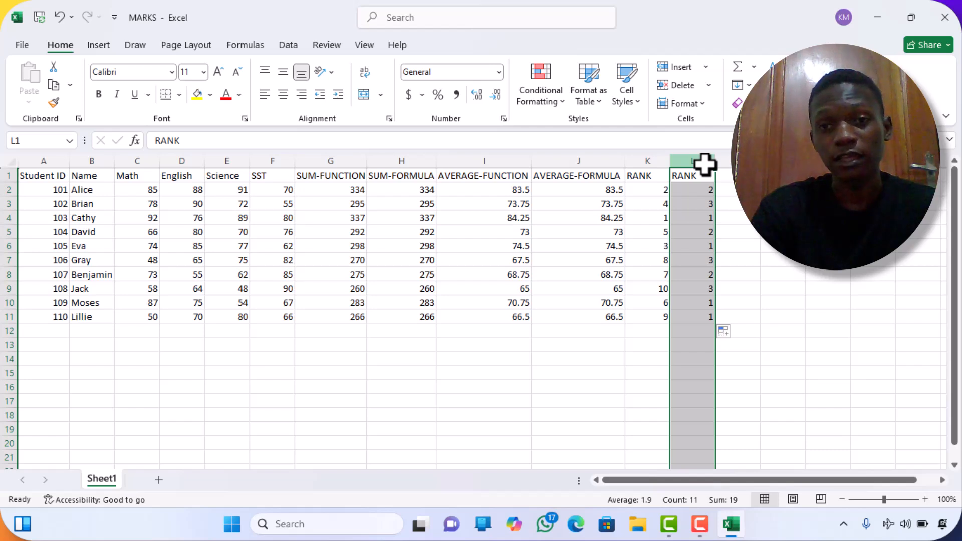